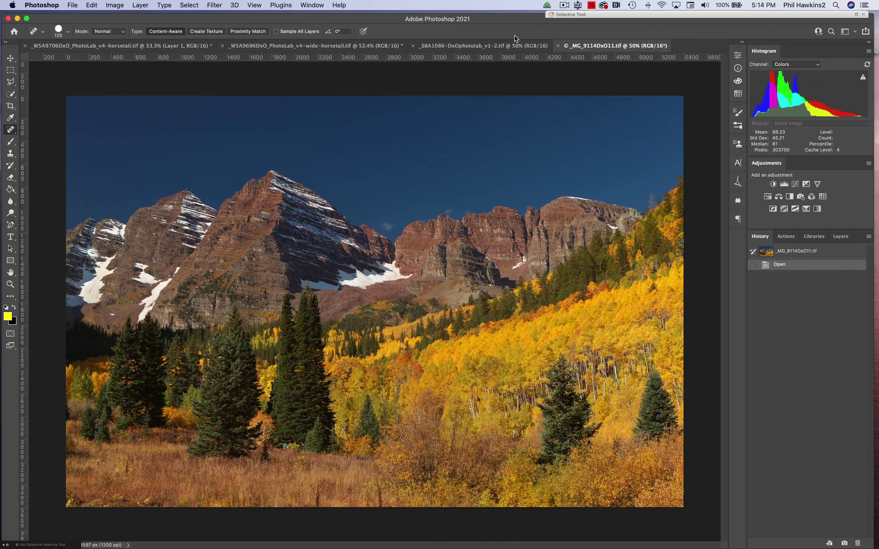
Look through the lake and both horsetail fall photos, then return to the autumn mountain photo
left_click(506, 44)
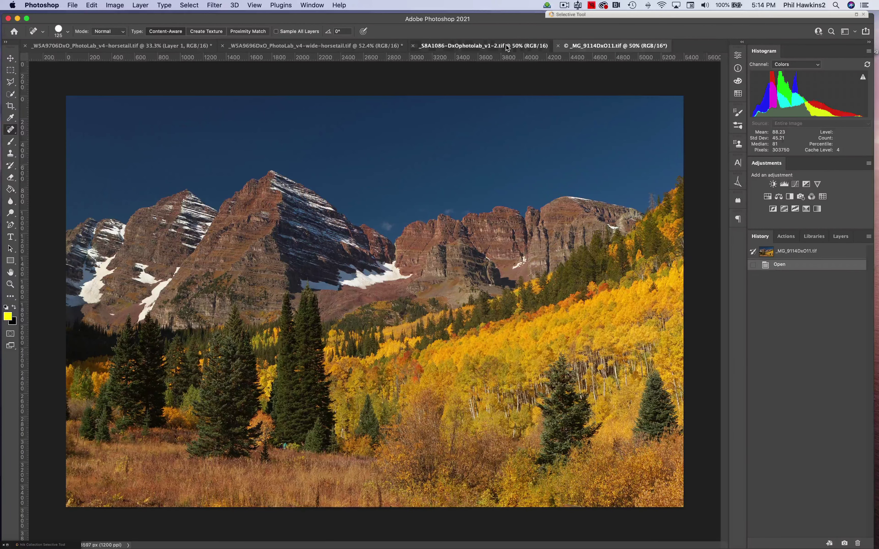
left_click(377, 44)
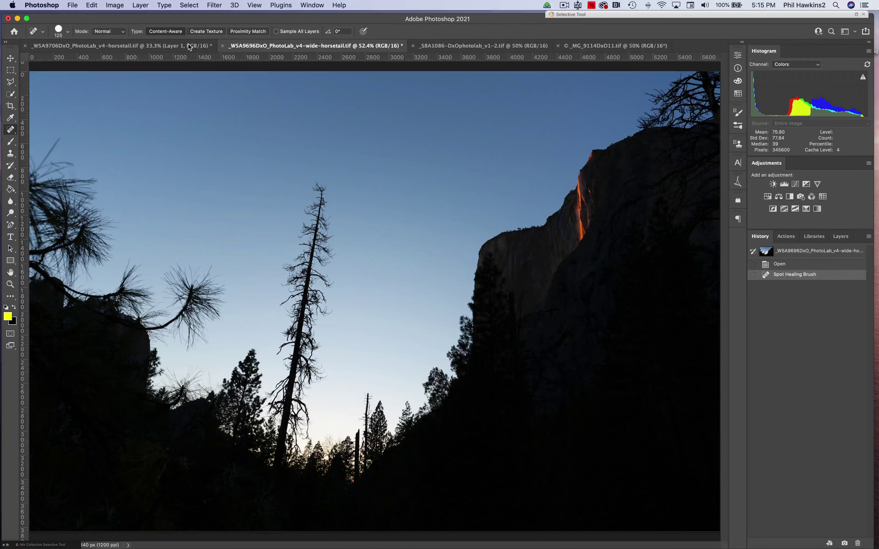
left_click(188, 43)
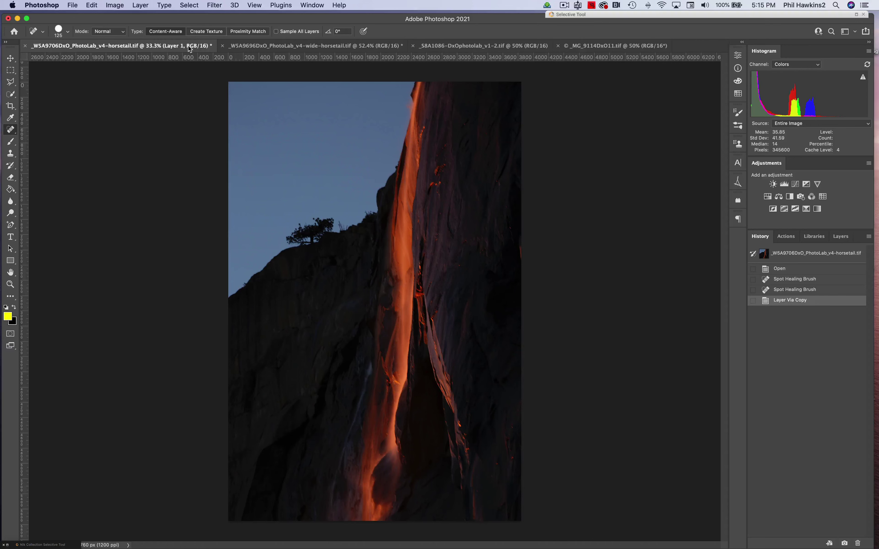
left_click(603, 46)
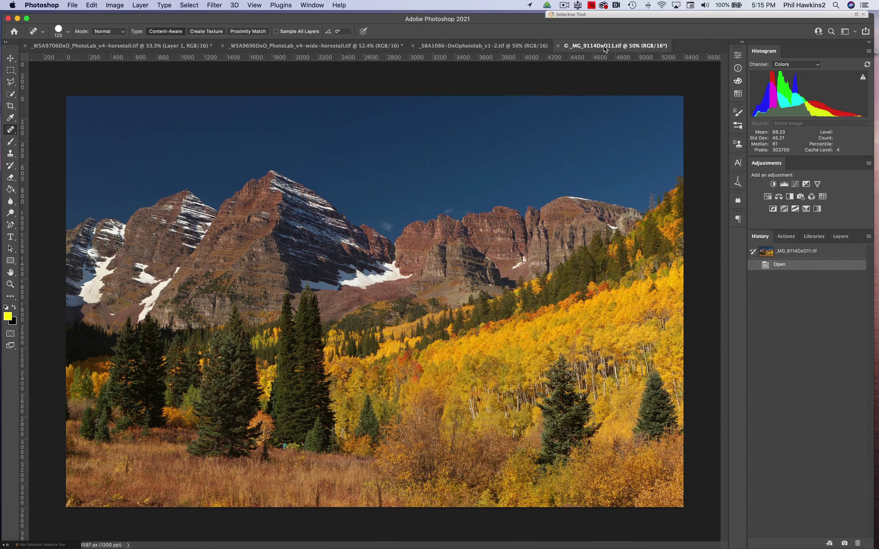
Start Sky Replacement on the mountain photo, previewing the default orange sunset sky
left_click(113, 5)
mouse_move(91, 5)
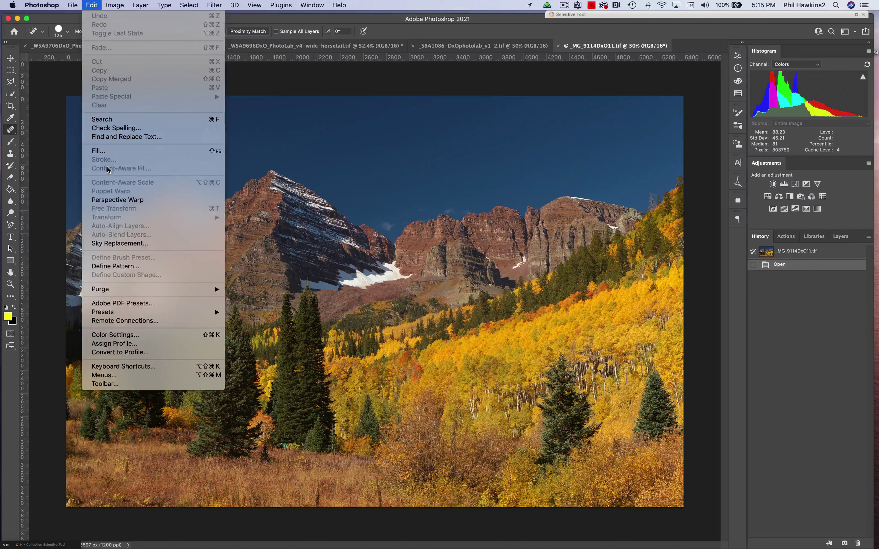
left_click(129, 243)
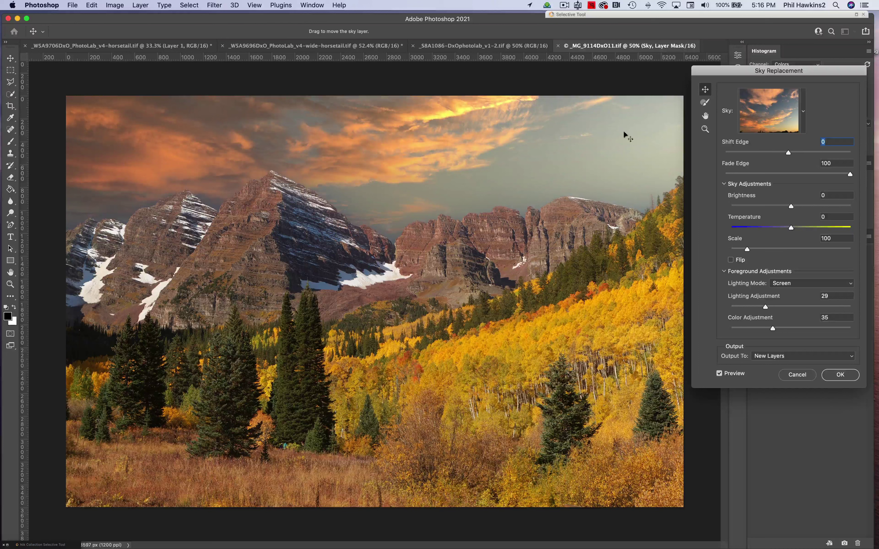
Try the red-streaked sunset preset, then settle on the pink and purple cloudy sunset sky
left_click(803, 111)
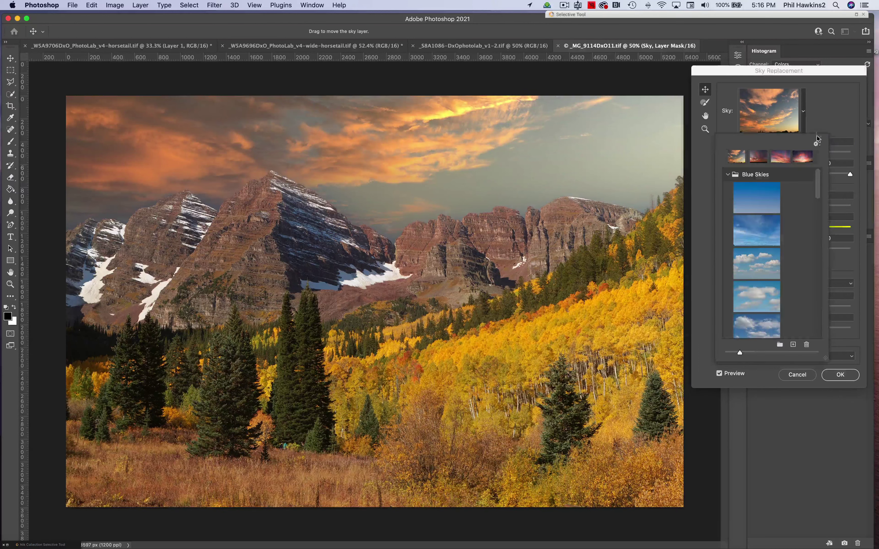
left_click_drag(817, 177, 815, 240)
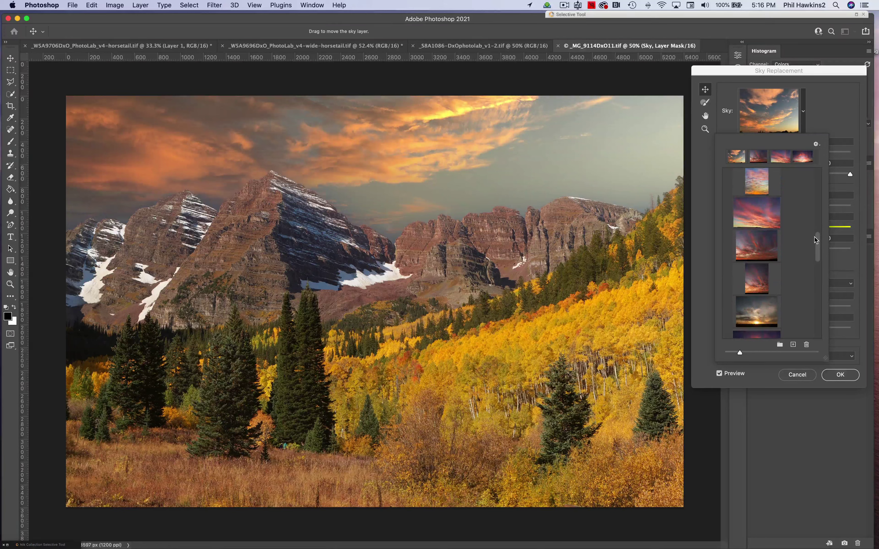
left_click(753, 218)
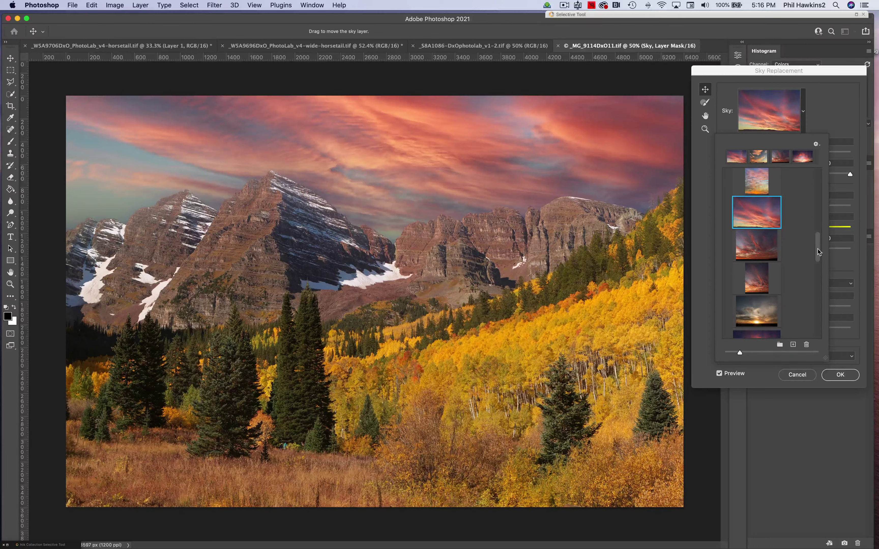
left_click_drag(817, 251, 816, 281)
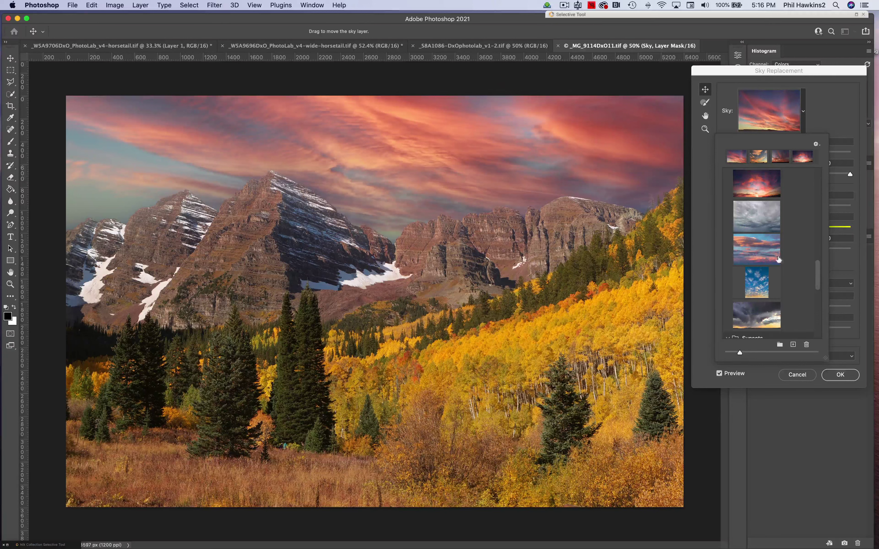
left_click(758, 252)
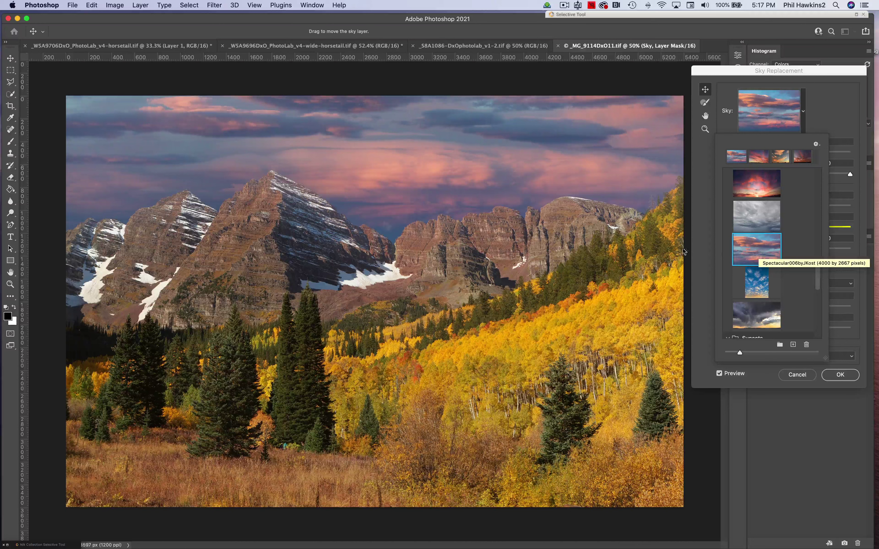
Drag the pink sunset sky down and left so its glowing cloud sits over the left peaks
left_click(456, 150)
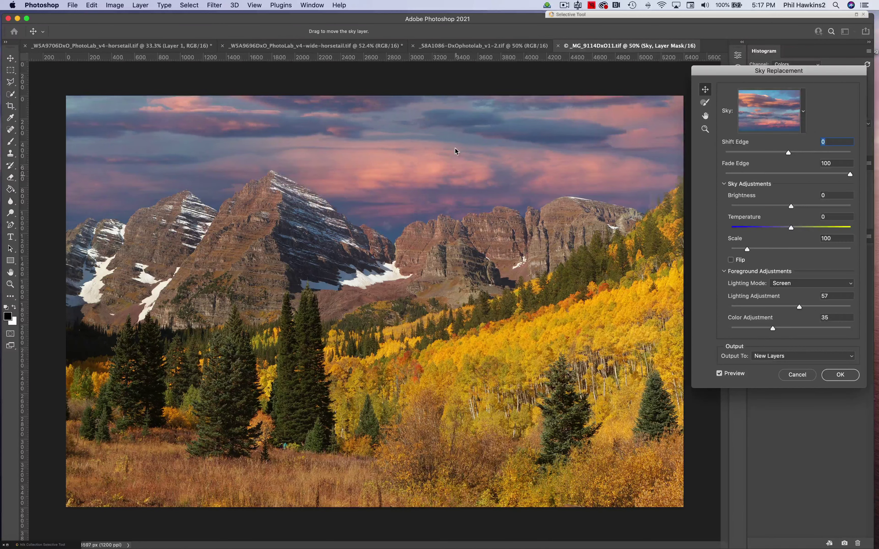
left_click_drag(454, 148, 454, 173)
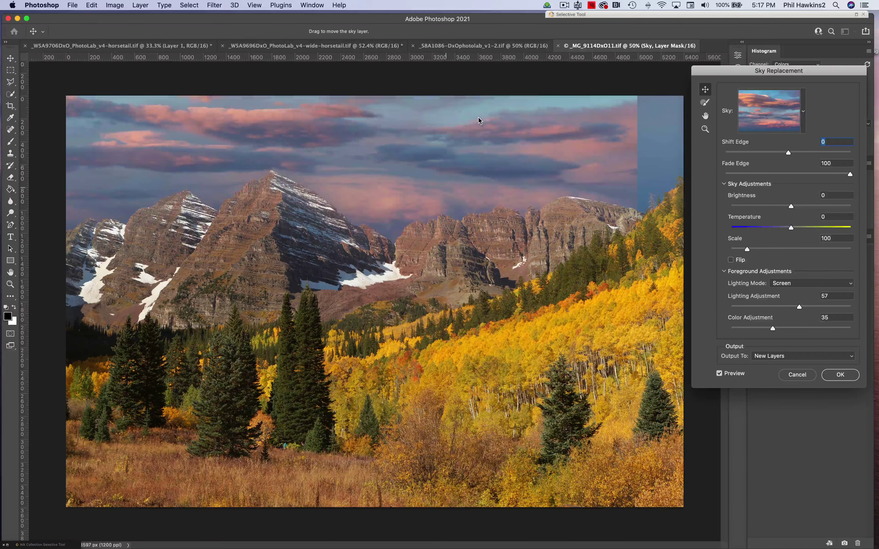
left_click_drag(478, 117, 480, 185)
left_click_drag(395, 152, 333, 155)
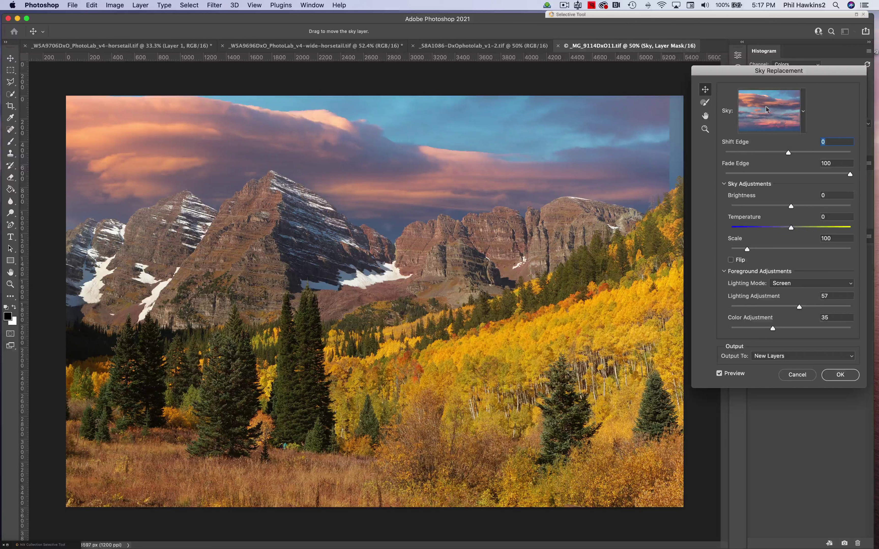
Try two Blue Skies presets, choose the puffy white-cloud sky, and lower it behind the peaks
left_click(803, 111)
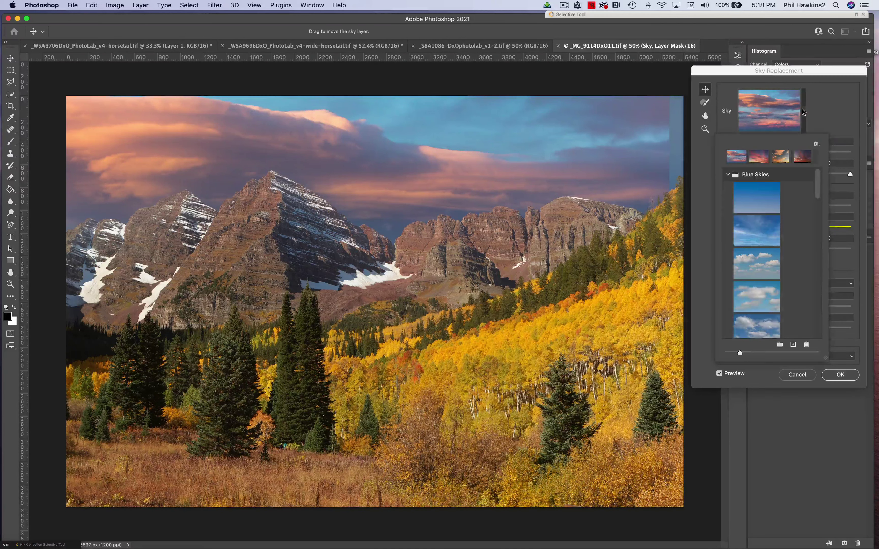
left_click(759, 265)
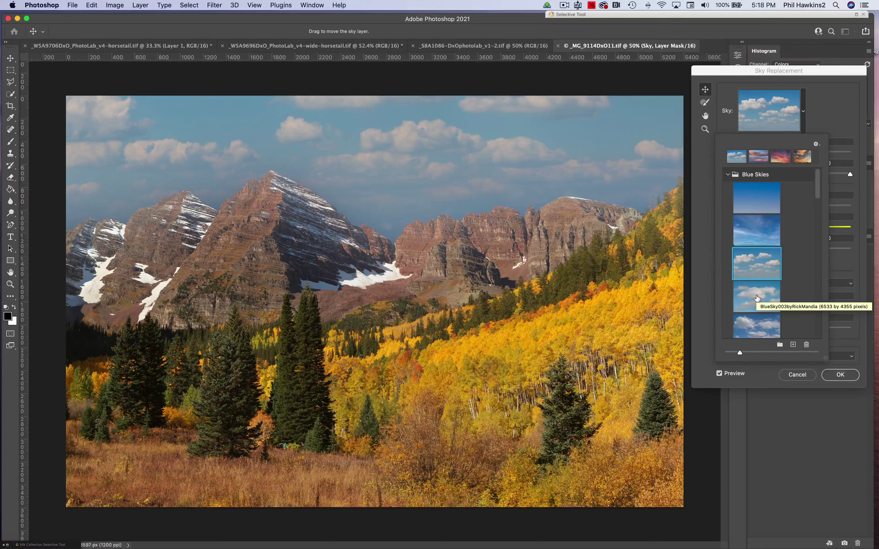
left_click(755, 321)
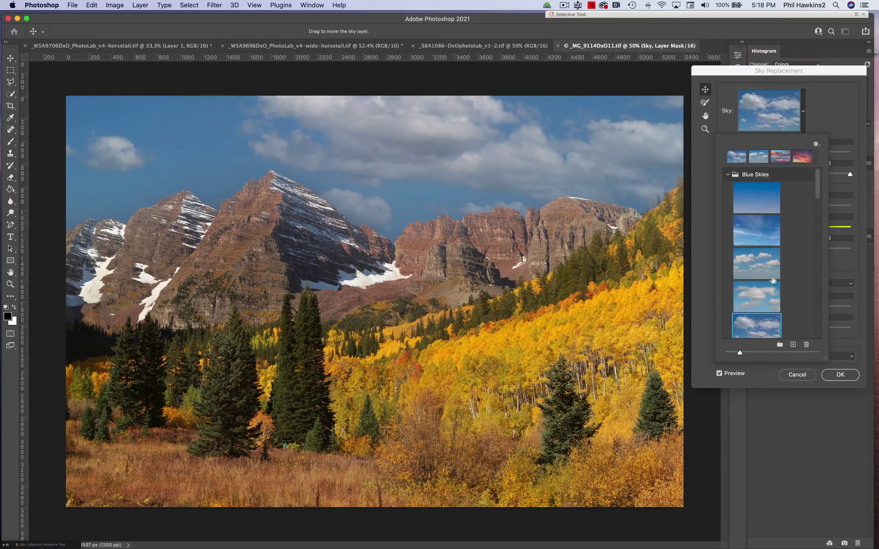
left_click_drag(818, 193, 816, 219)
left_click(771, 210)
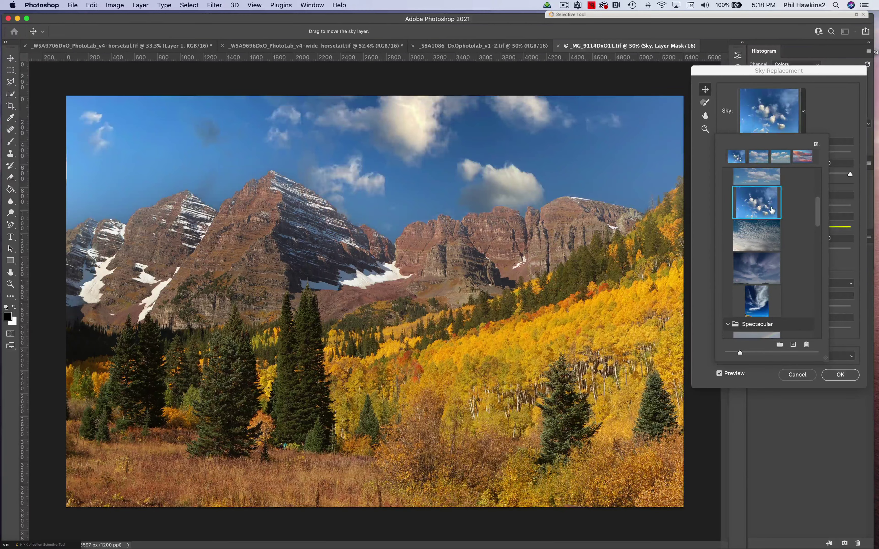
left_click_drag(399, 131, 433, 125)
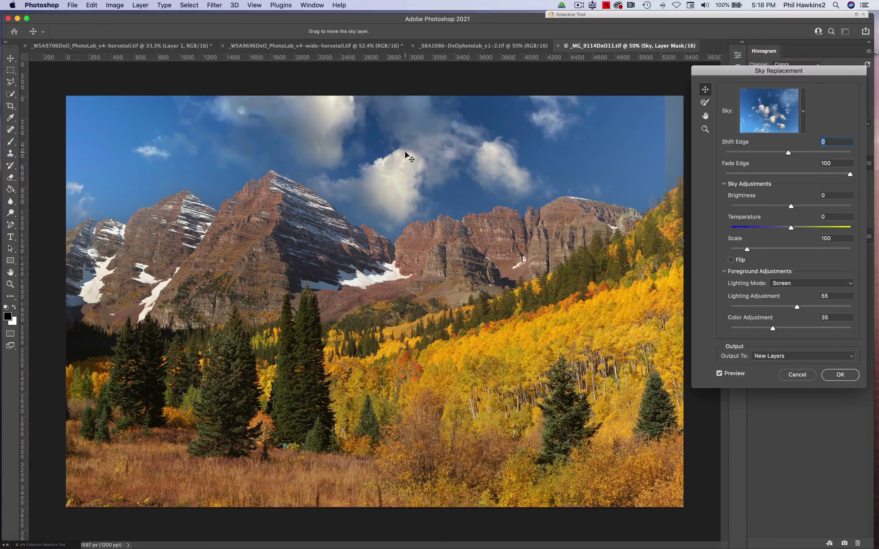
Turn on Flip for the blue cloud sky and shift it left then right to fill the frame
left_click(731, 260)
left_click(731, 260)
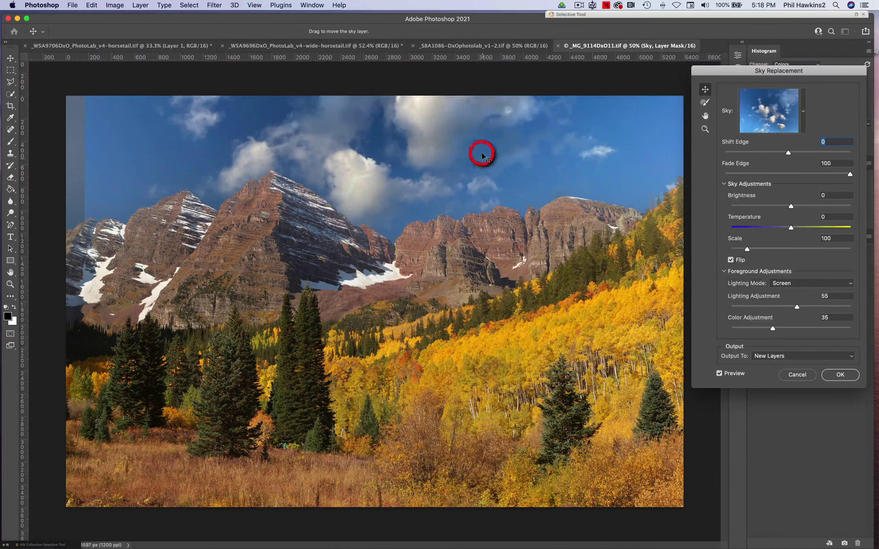
left_click_drag(494, 137, 446, 138)
left_click_drag(453, 173, 494, 133)
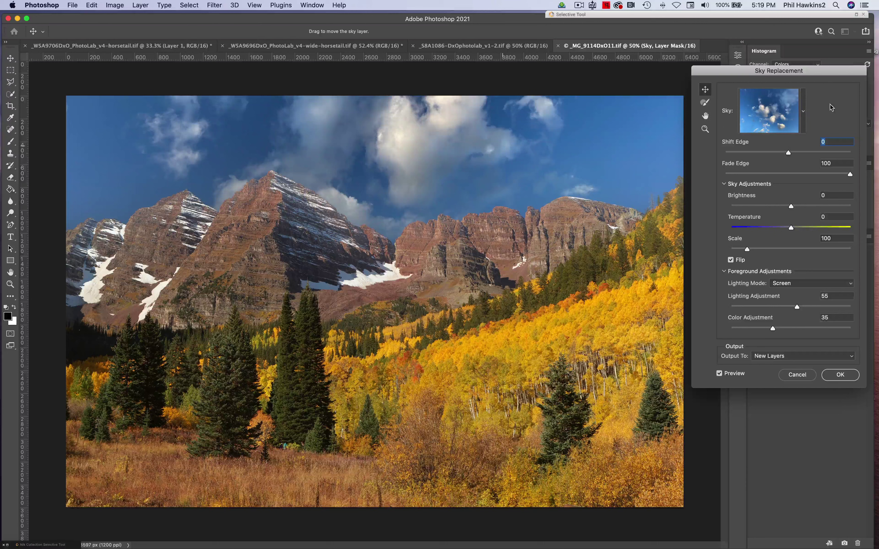
Choose the deep blue wispy cirrus sky and position its streaked clouds just above the peaks
left_click(803, 113)
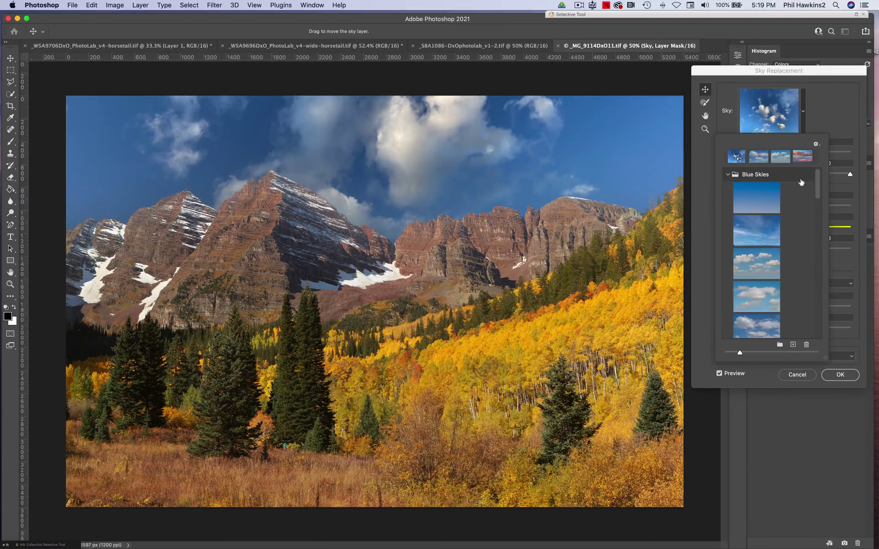
scroll(817, 197, "down", 3)
left_click_drag(817, 197, 812, 226)
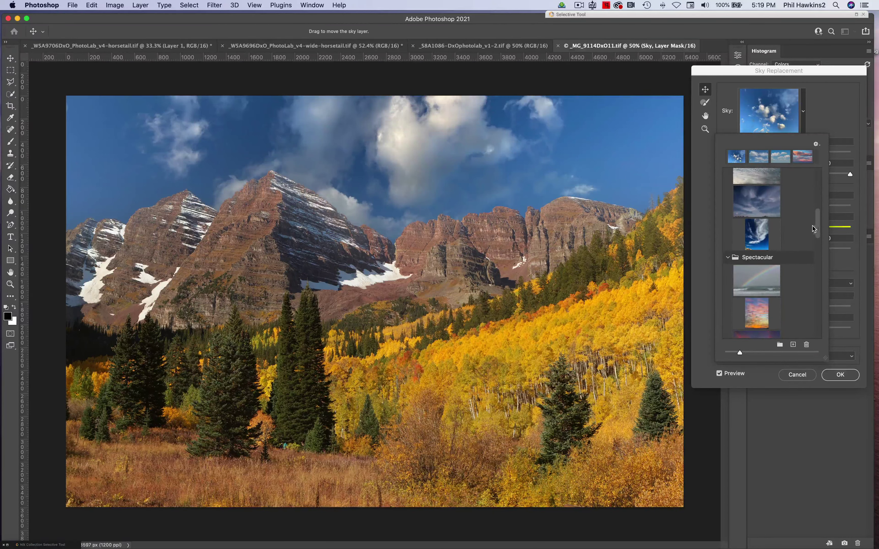
left_click(769, 205)
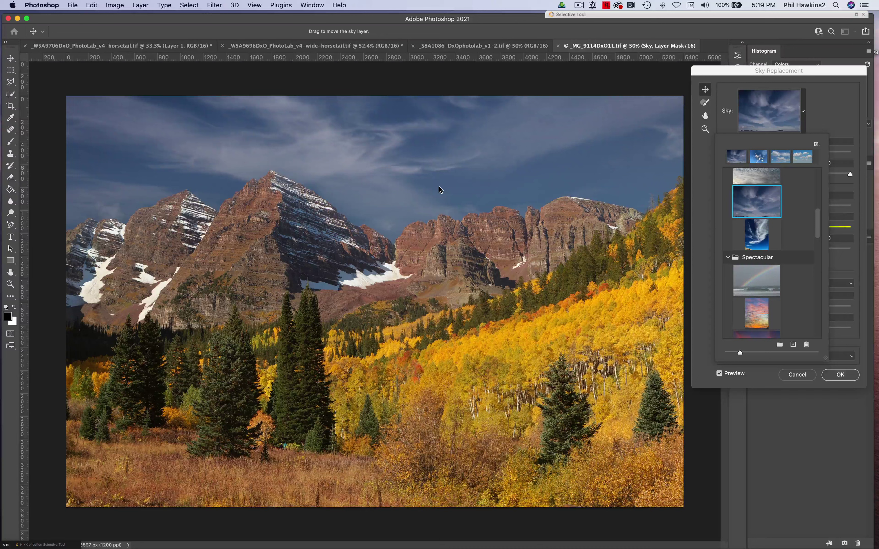
mouse_move(441, 186)
left_mouse_down()
mouse_move(444, 112)
mouse_move(441, 182)
left_mouse_up()
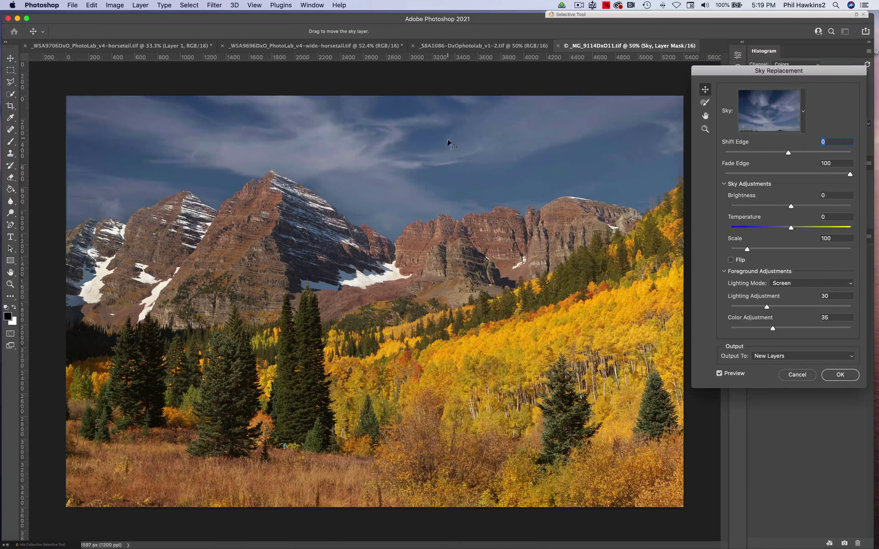
left_click_drag(449, 141, 445, 171)
mouse_move(449, 134)
left_mouse_down()
mouse_move(449, 145)
mouse_move(451, 137)
left_mouse_up()
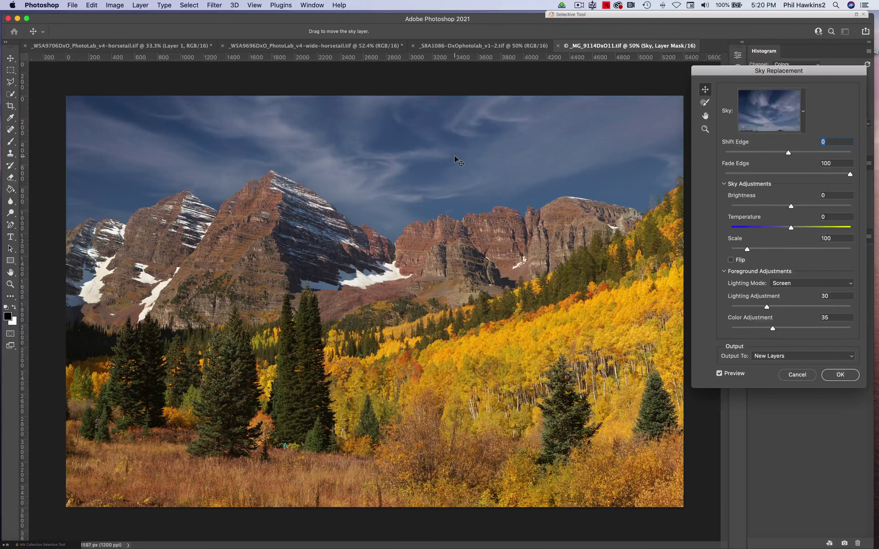
Try the mackerel-cloud preset, then pick the blue sky with large puffy cumulus clouds
left_click(803, 112)
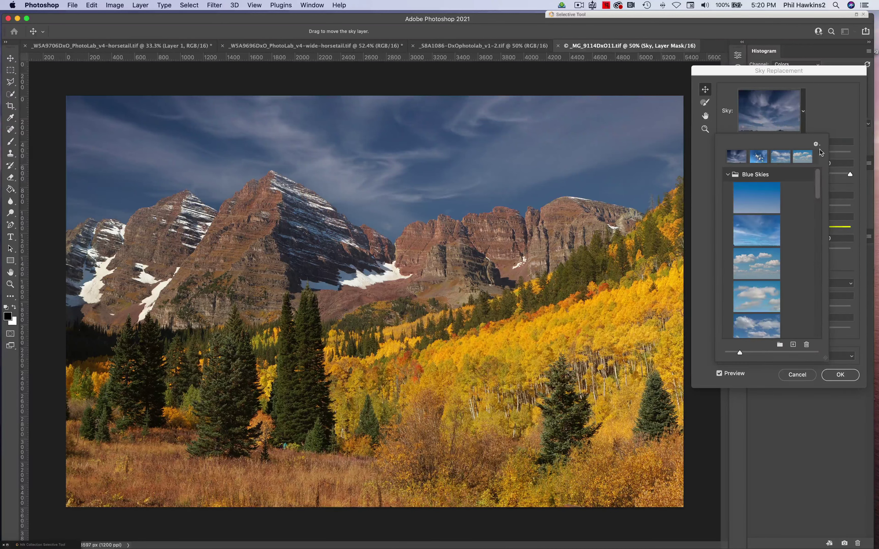
left_click_drag(817, 182, 819, 202)
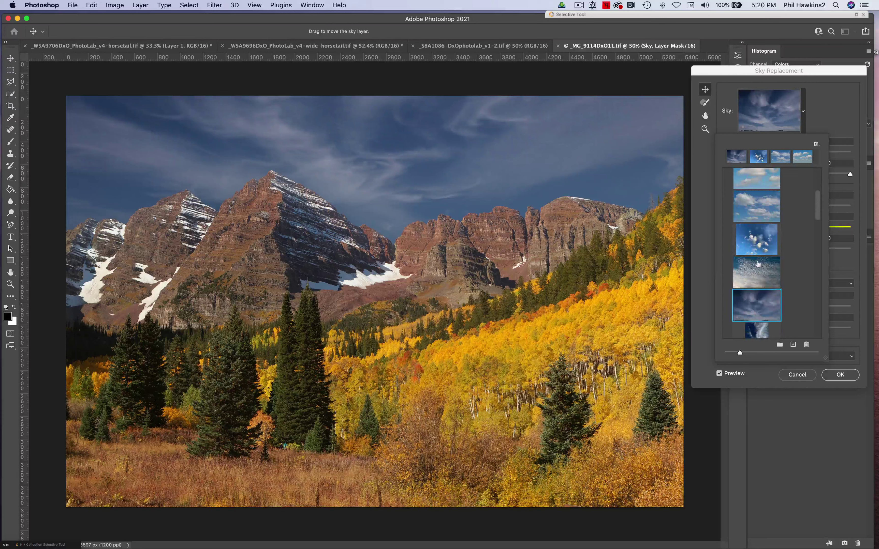
left_click(754, 274)
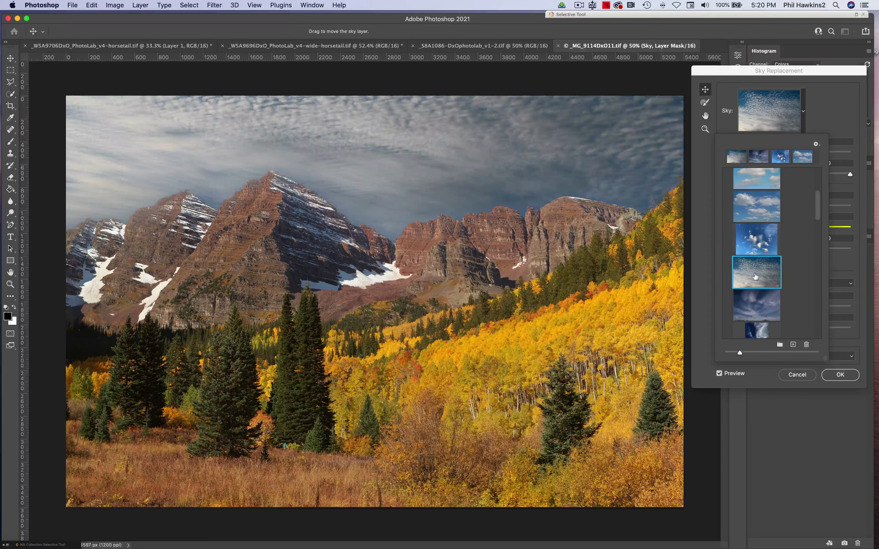
left_click(754, 209)
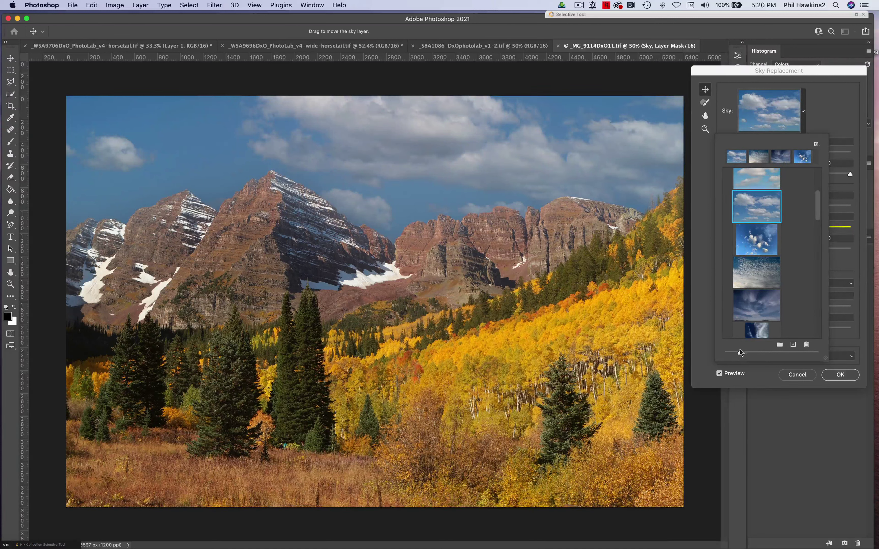
Turn on Flip for the cumulus sky and drag its clouds lower to fill the frame
left_click(700, 274)
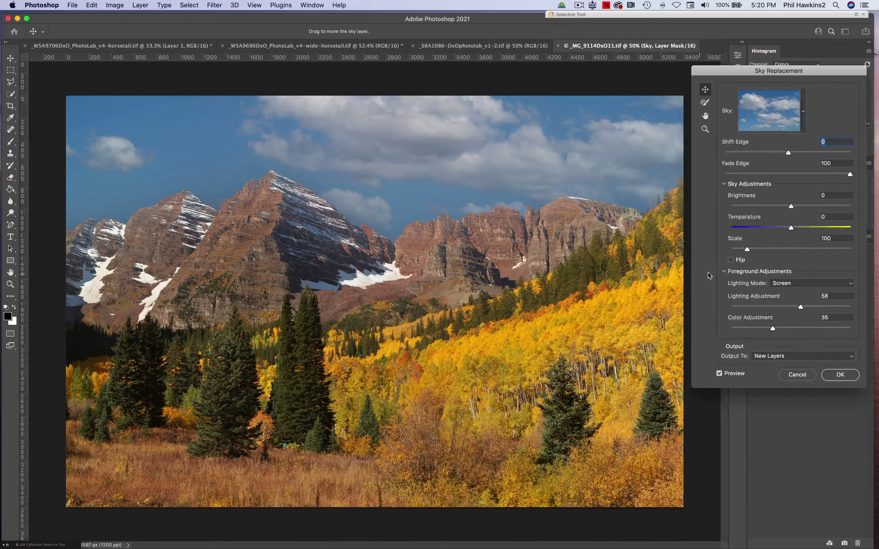
left_click(731, 260)
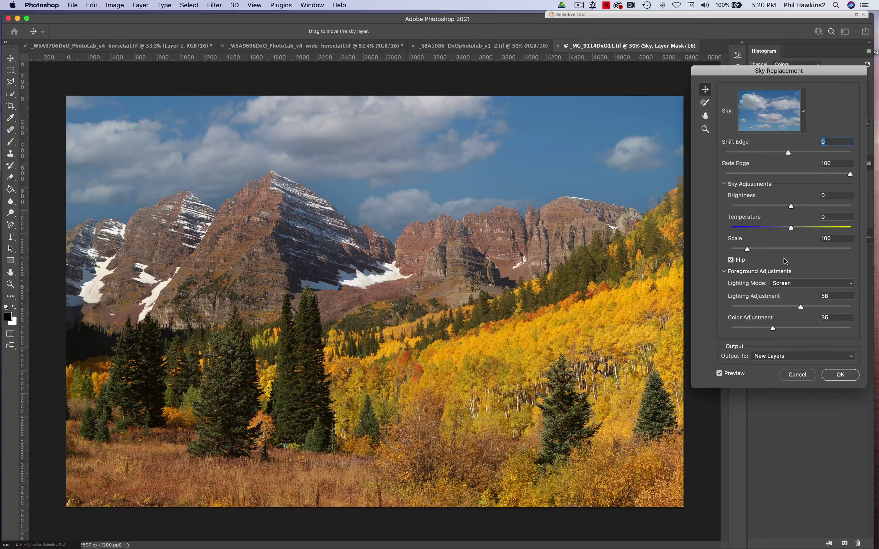
left_click_drag(435, 154, 436, 185)
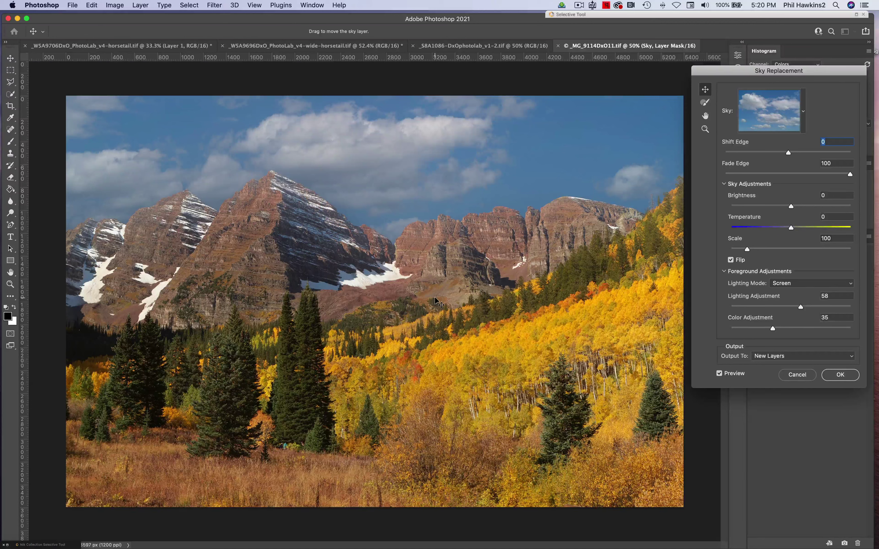
Cancel Sky Replacement on the mountain photo and switch to _S8A1086-DxOphotolab_v1-2.tif
left_click(797, 374)
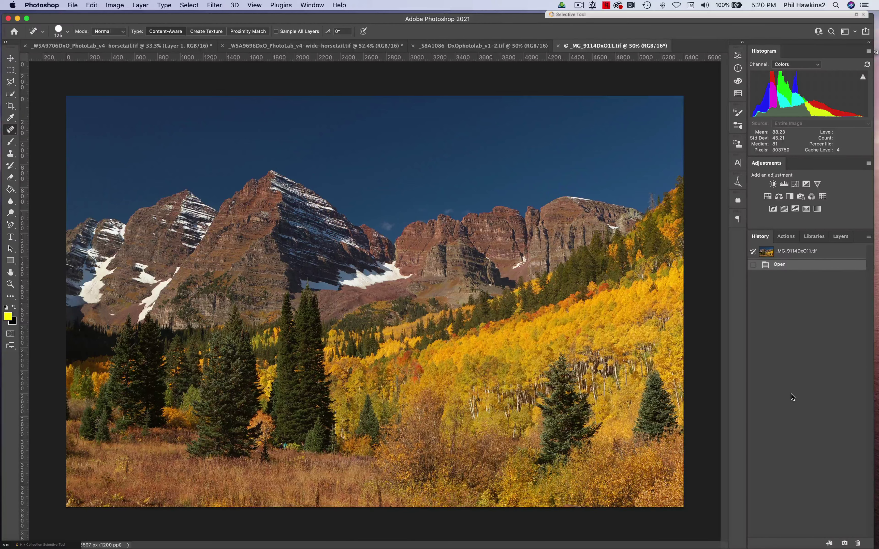
left_click(489, 46)
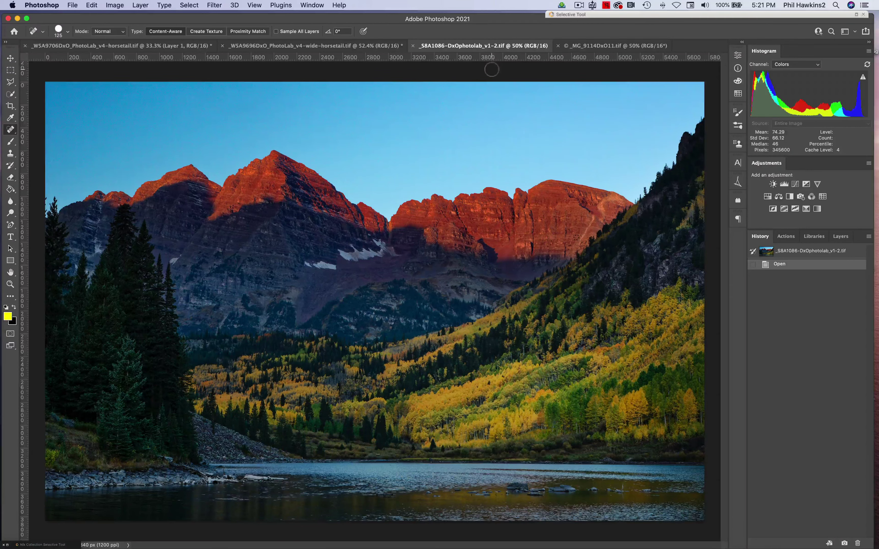
Switch to _MG_9114DxO11.tif and back to the lake photo, then open the Edit menu
left_click(572, 47)
left_click(469, 46)
left_click(125, 6)
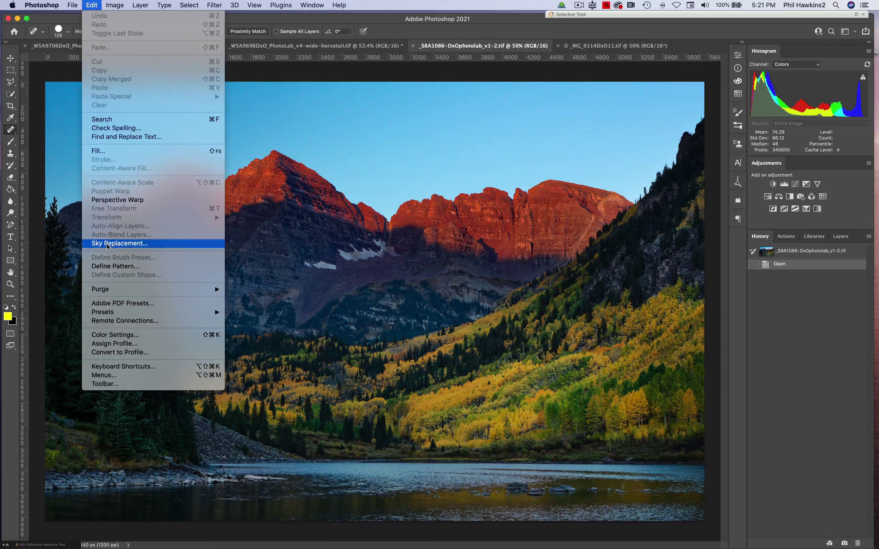
Start Sky Replacement on the lake photo, flip the cloudy sky, and scroll presets to Sunsets
left_click(108, 244)
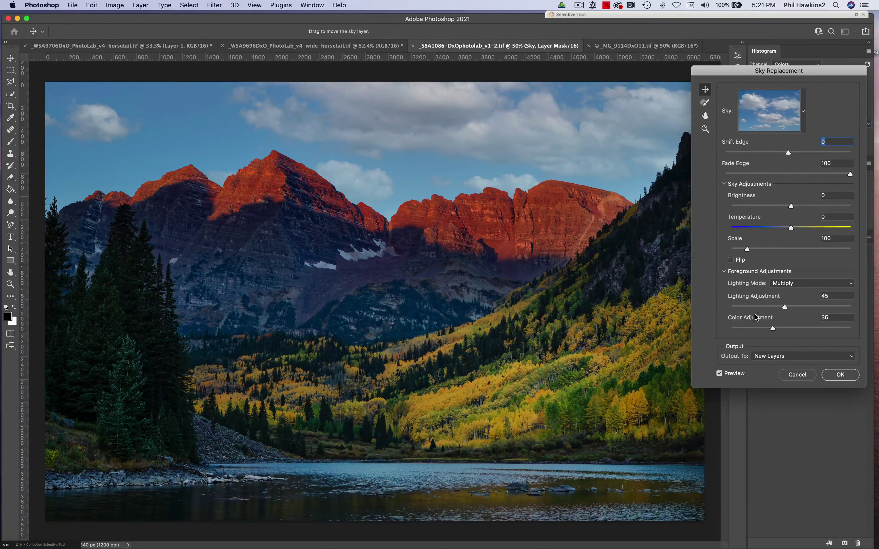
left_click(735, 260)
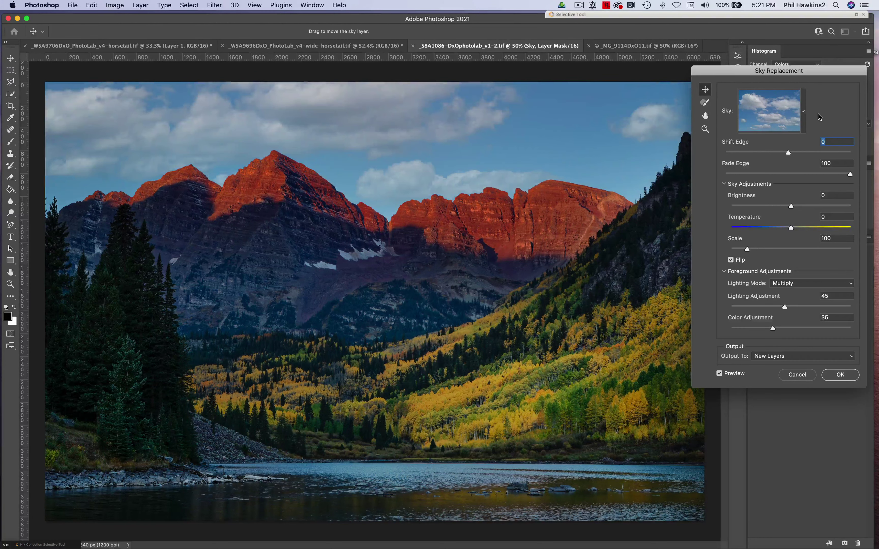
left_click(804, 114)
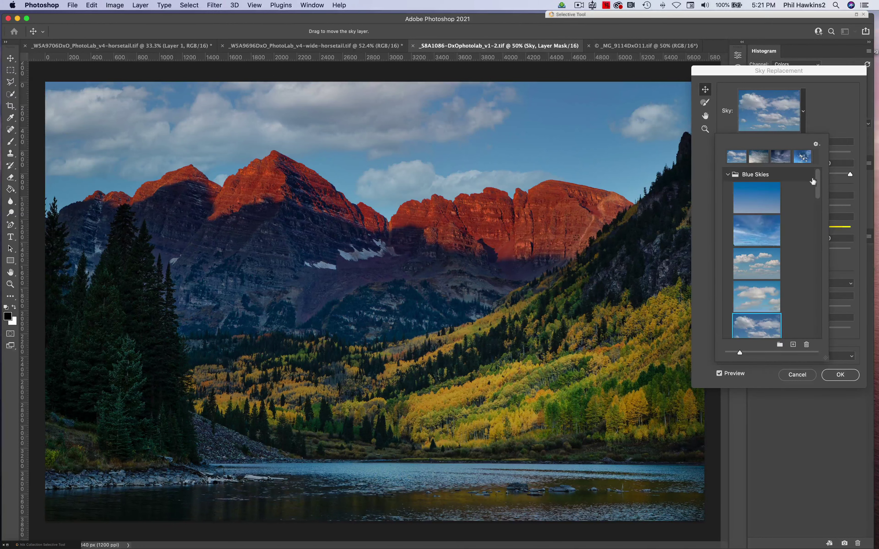
left_click_drag(818, 180, 815, 278)
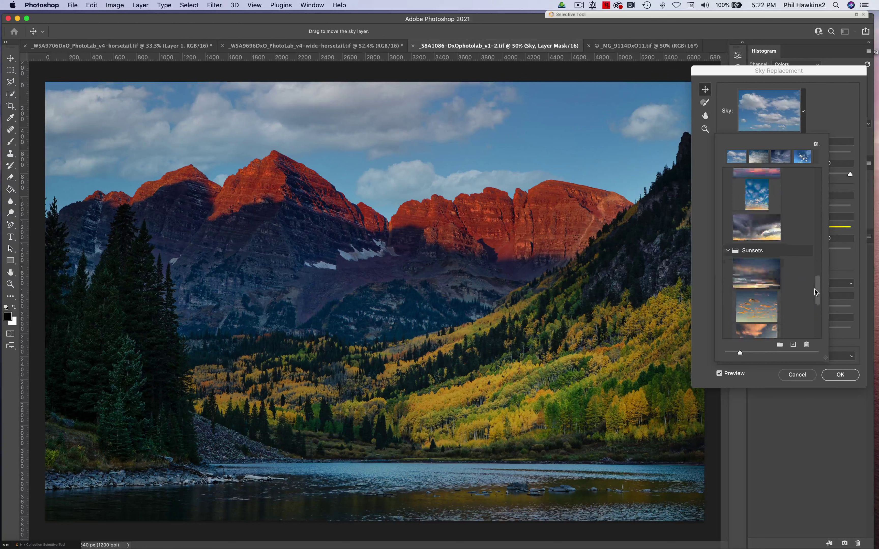
left_click_drag(814, 289, 814, 325)
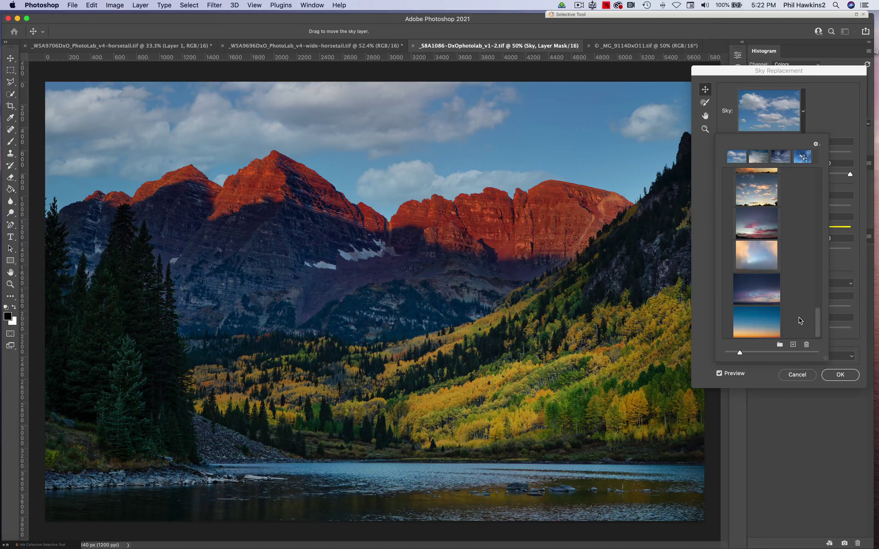
mouse_move(819, 317)
left_mouse_down()
mouse_move(820, 220)
mouse_move(819, 323)
left_mouse_up()
Import the _MG_8065 sunset2.tif twin lakes image as a new sky and drag it down-left
left_click(793, 345)
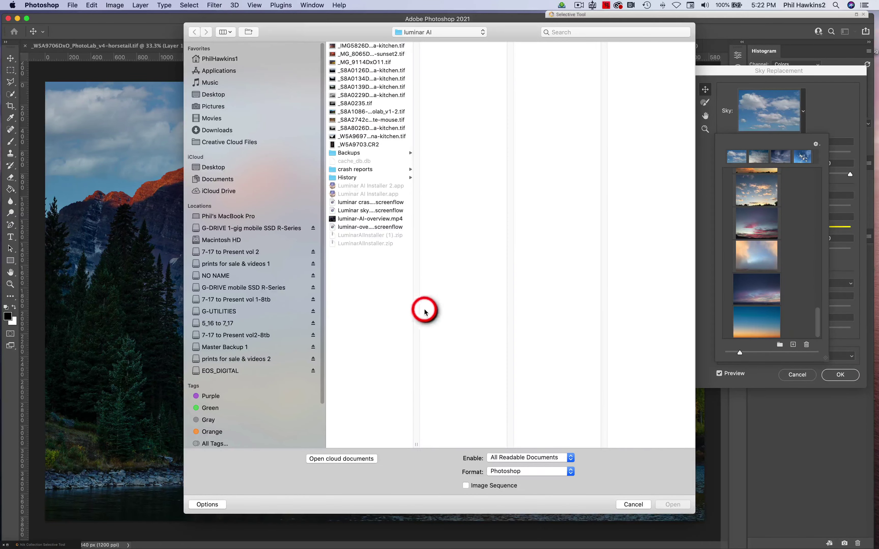
left_click_drag(424, 311, 314, 305)
left_click(366, 47)
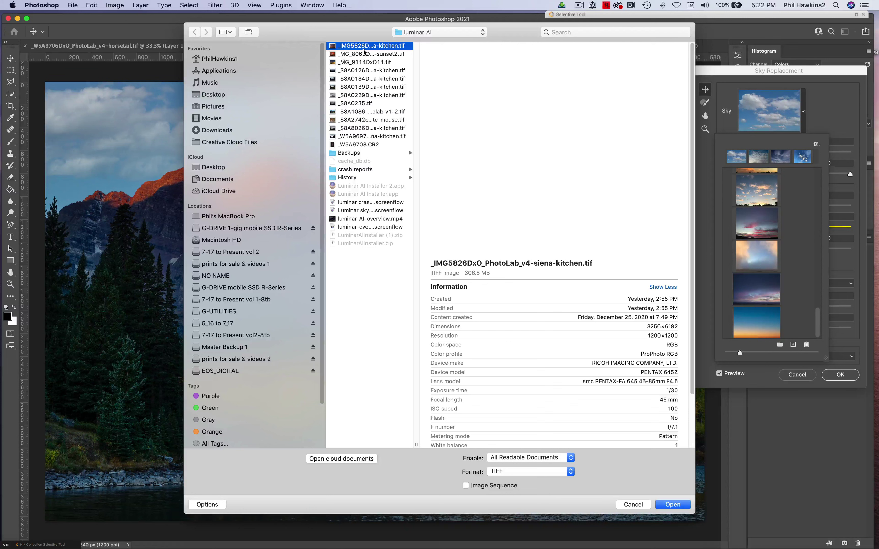
left_click(363, 54)
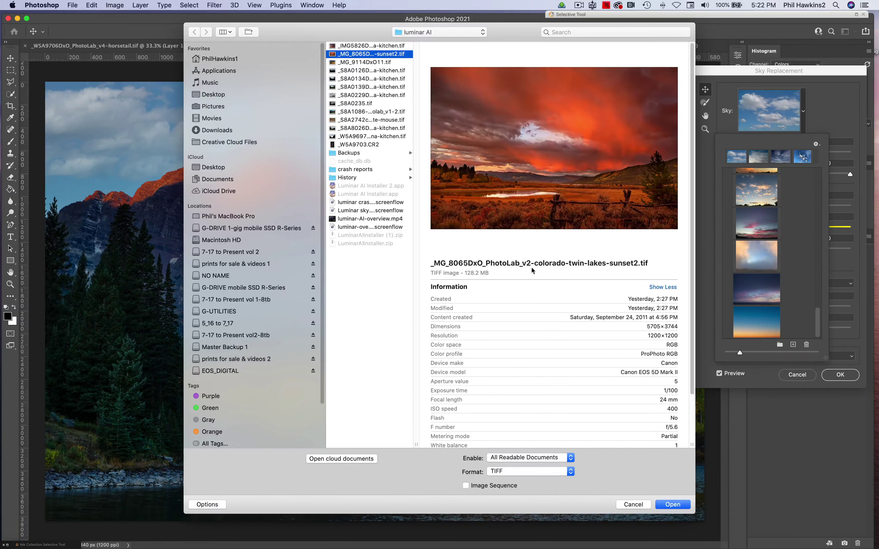
left_click(673, 504)
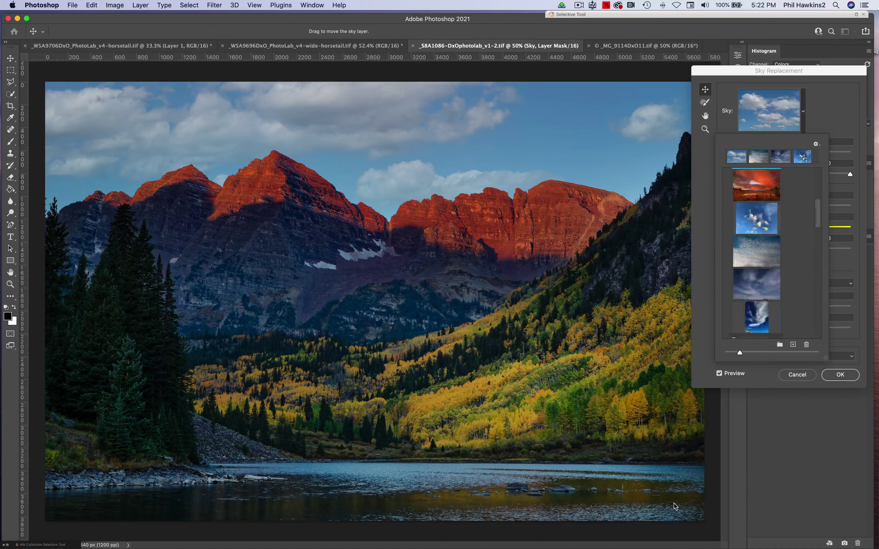
left_click(759, 185)
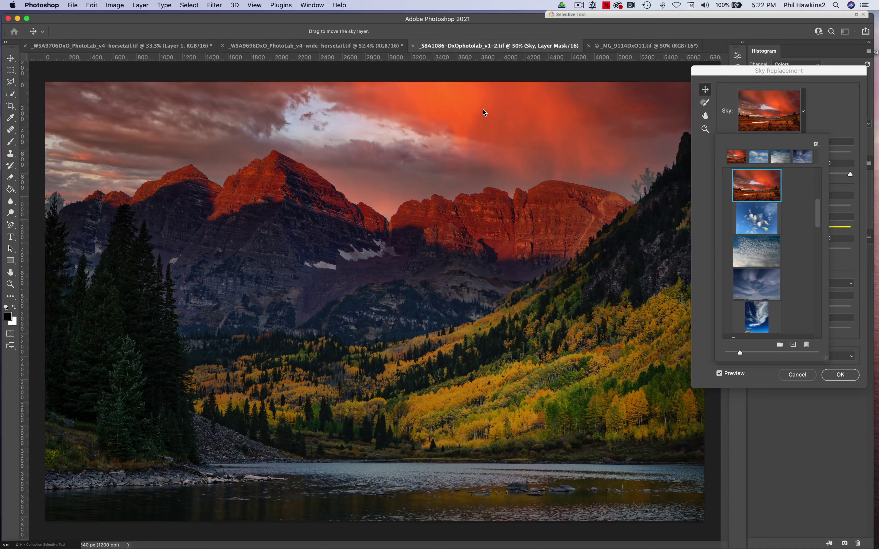
left_click_drag(482, 109, 476, 163)
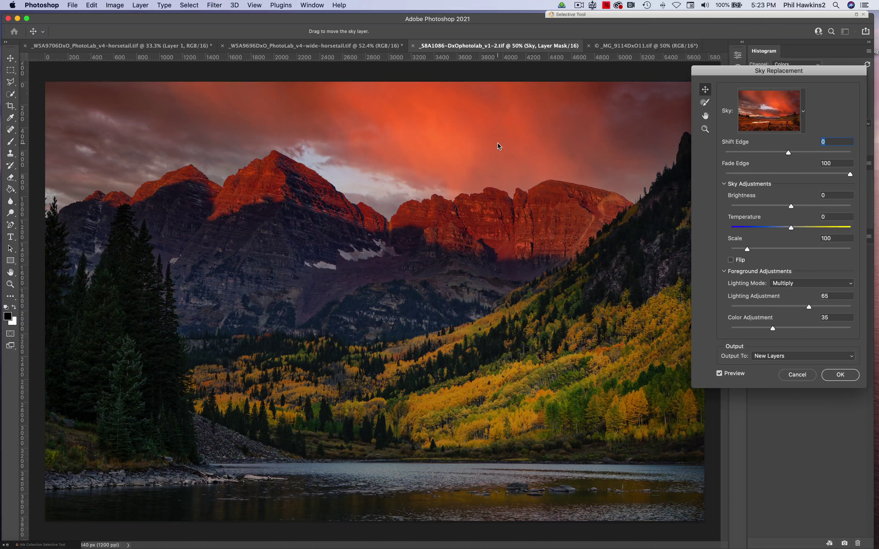
Fine-position the red sunset sky over the peaks, nudging it slightly right, and confirm
mouse_move(498, 144)
left_mouse_down()
mouse_move(508, 145)
mouse_move(506, 158)
mouse_move(498, 152)
left_mouse_up()
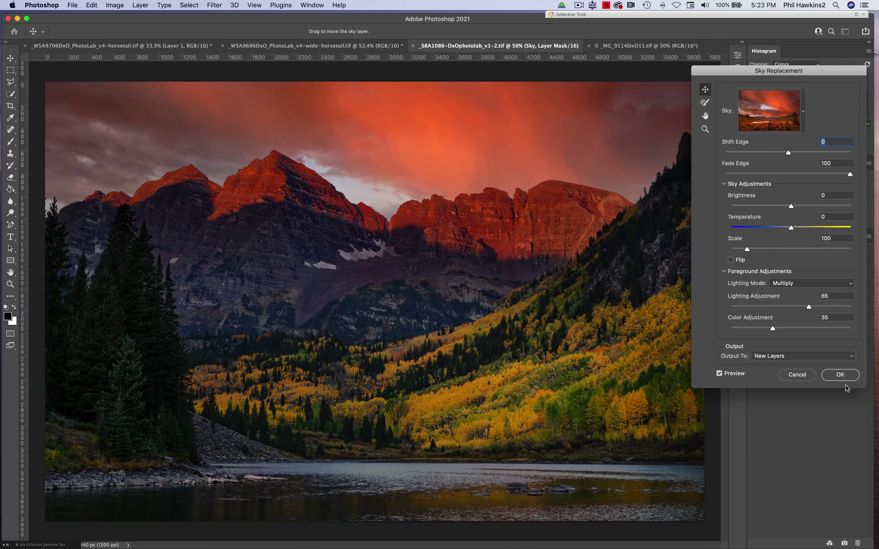
mouse_move(648, 228)
left_mouse_down()
mouse_move(580, 193)
mouse_move(347, 199)
mouse_move(300, 161)
mouse_move(261, 151)
mouse_move(150, 190)
left_mouse_up()
left_click_drag(749, 74, 758, 174)
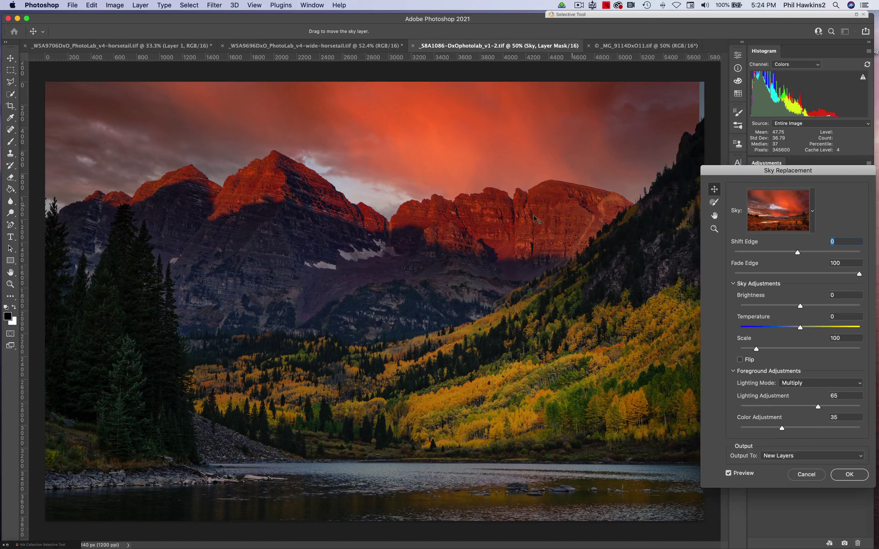
left_click_drag(437, 147, 442, 147)
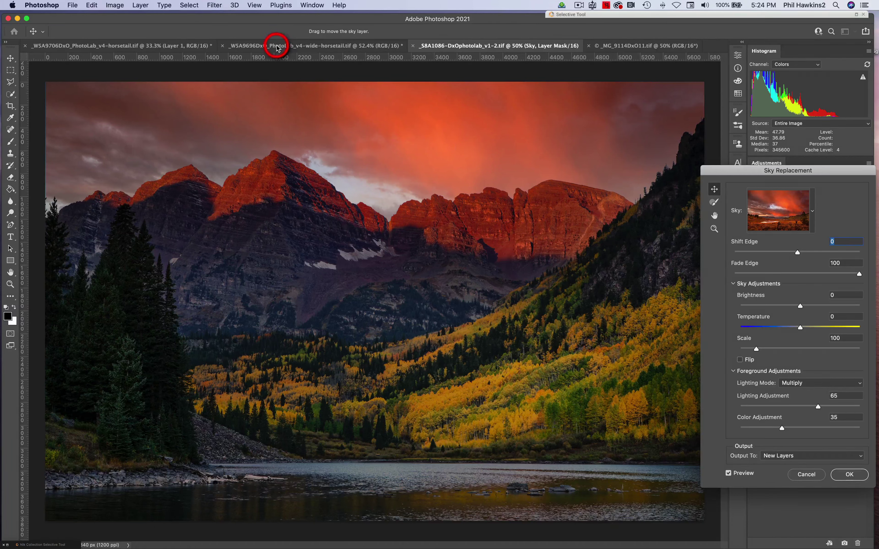
left_click(781, 460)
Commit the lake sky, then open Sky Replacement on the wide horsetail image and slide the clouds left
left_click(852, 475)
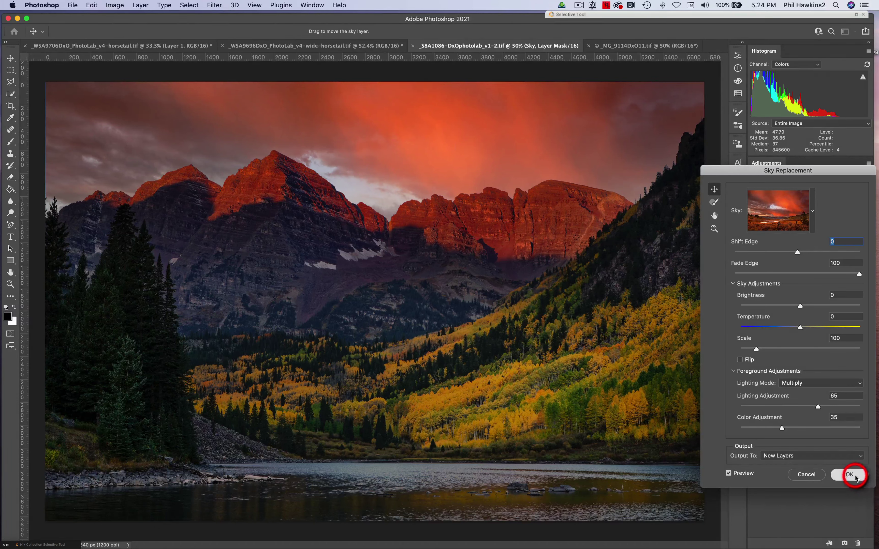
left_click(297, 46)
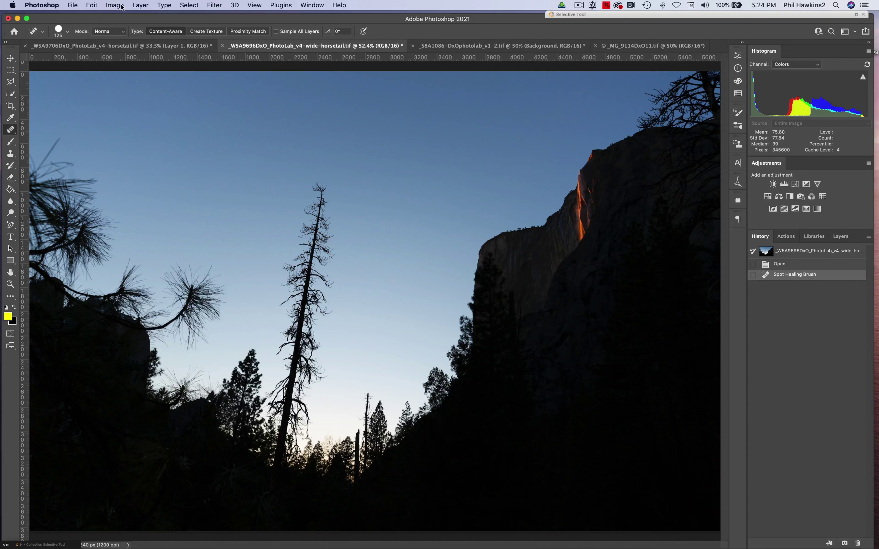
left_click(97, 6)
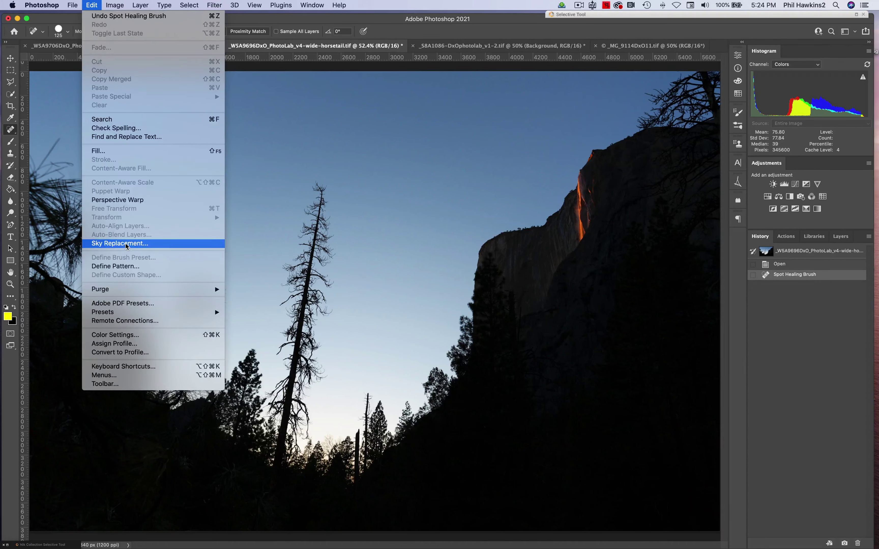
left_click(120, 243)
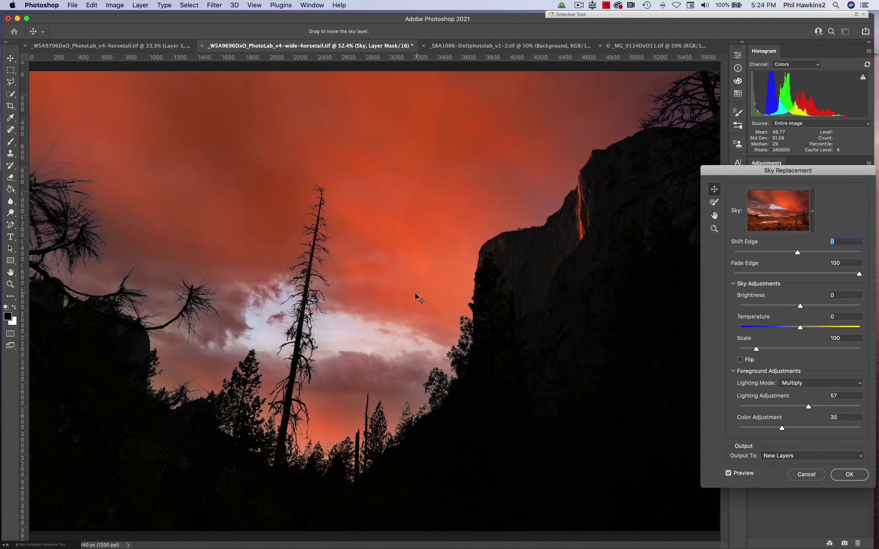
left_click_drag(409, 234, 407, 208)
left_click_drag(397, 285, 328, 301)
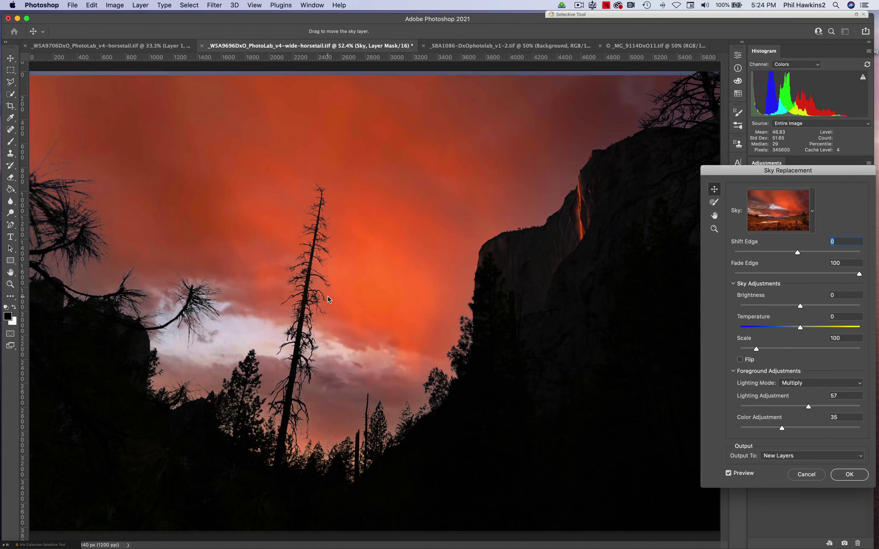
Switch to the streaky pink-and-purple sunset preset from the sky list and commit it
left_click(812, 212)
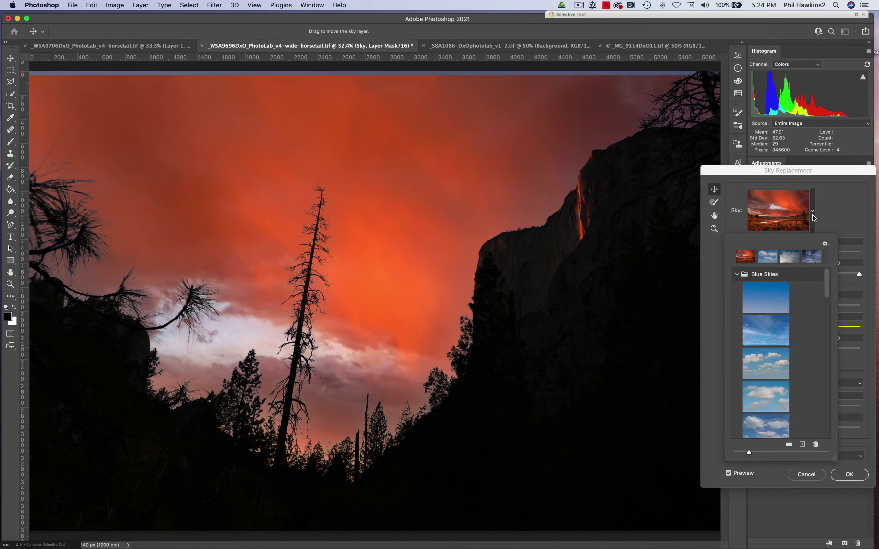
scroll(824, 302, "down", 10)
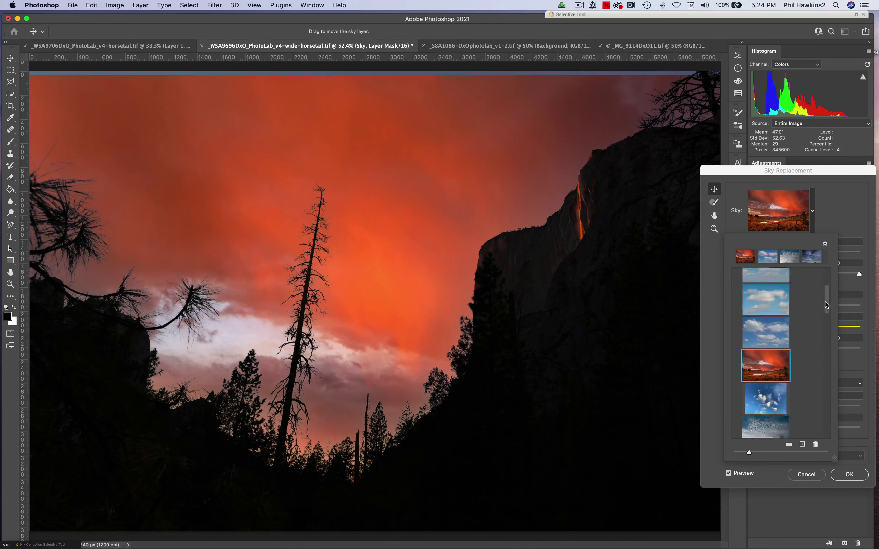
scroll(821, 329, "down", 8)
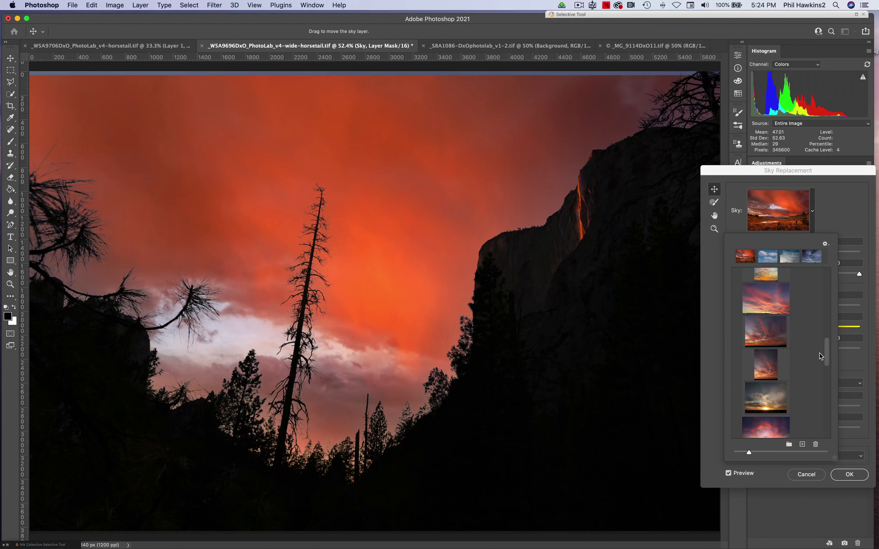
left_click(775, 332)
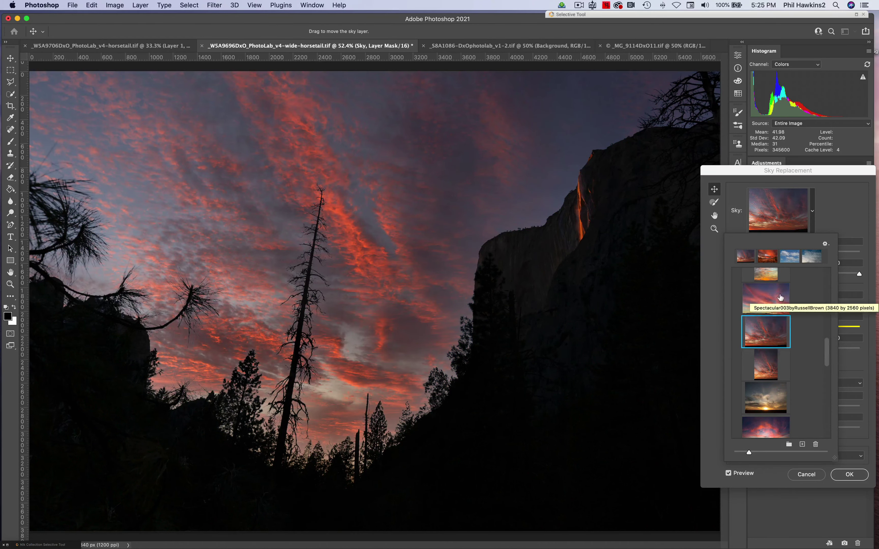
left_click(779, 294)
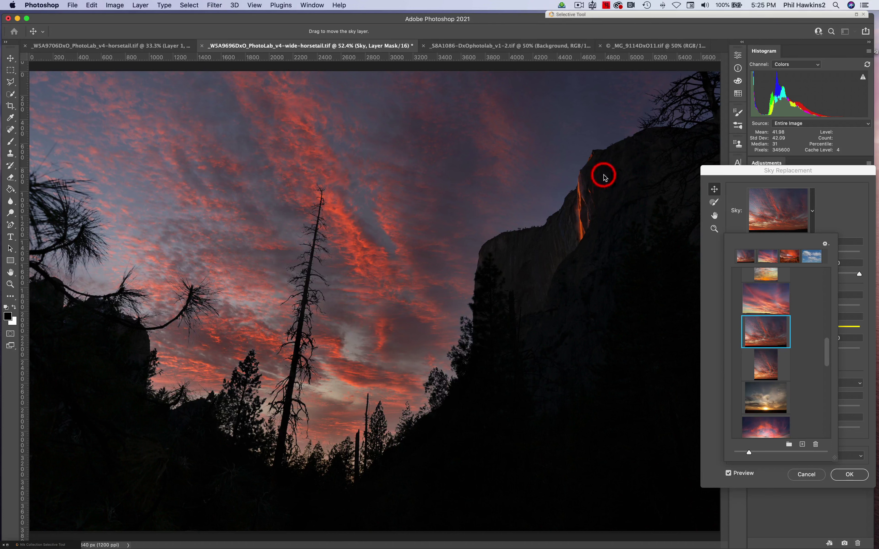
left_click(848, 473)
left_click(849, 474)
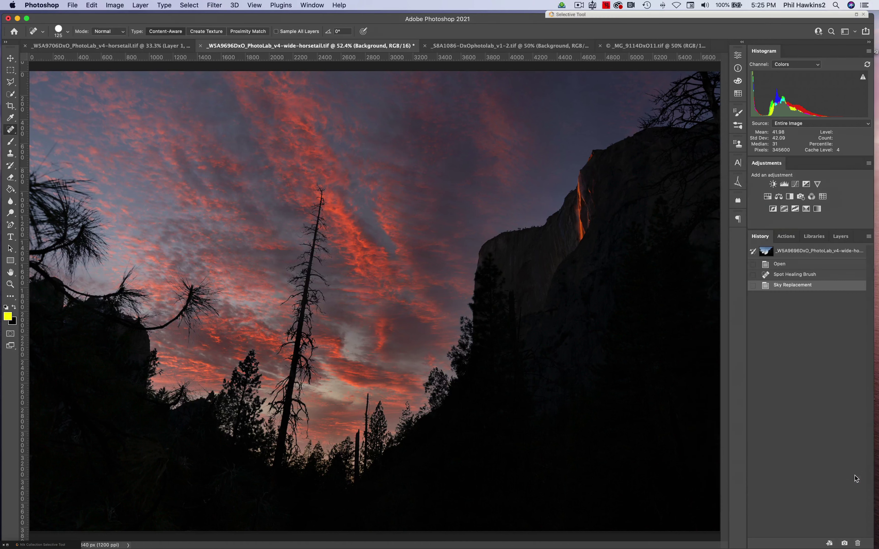
Revert to the Spot Healing Brush state, reopen Sky Replacement with Shift Edge 44, and reposition the sky
left_click(803, 276)
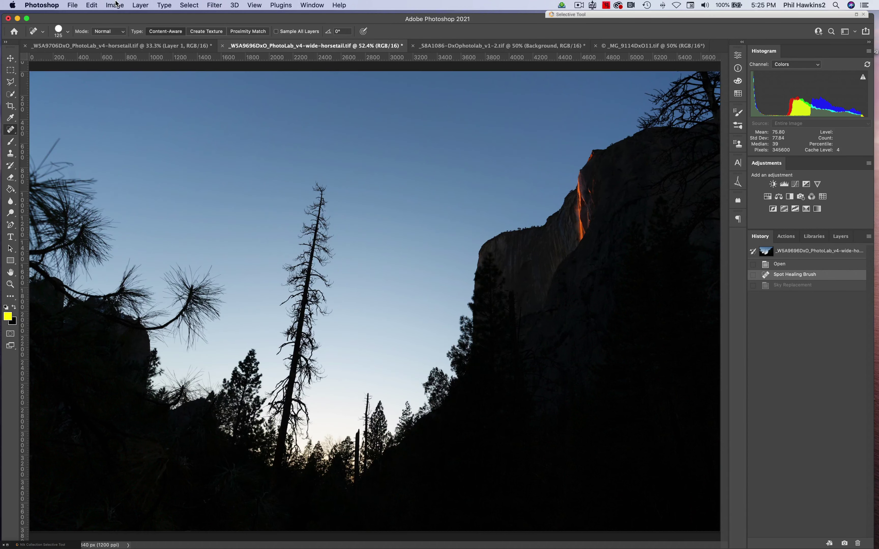
left_click(95, 6)
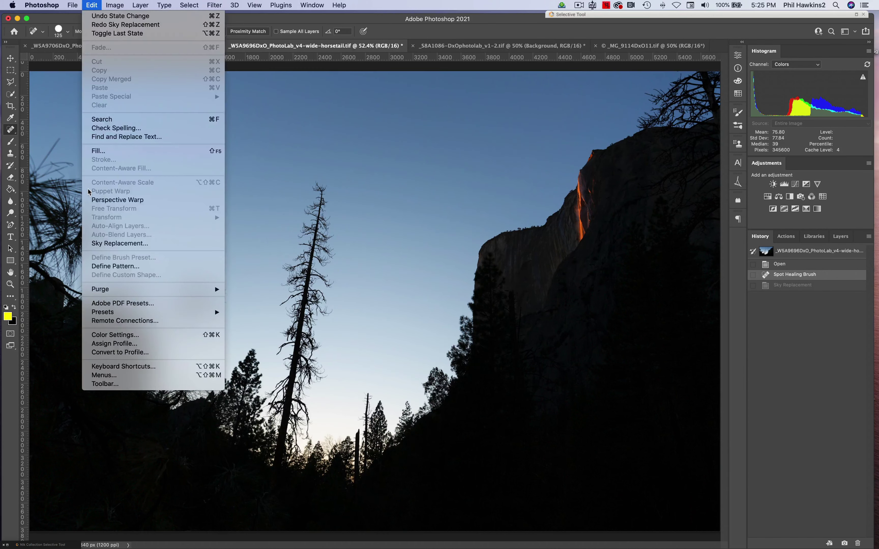
left_click(109, 243)
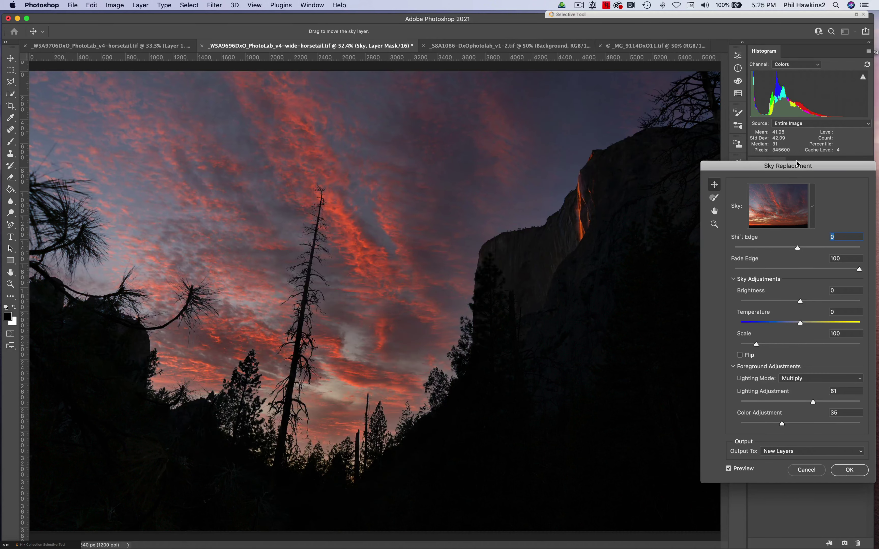
left_click_drag(795, 170, 797, 70)
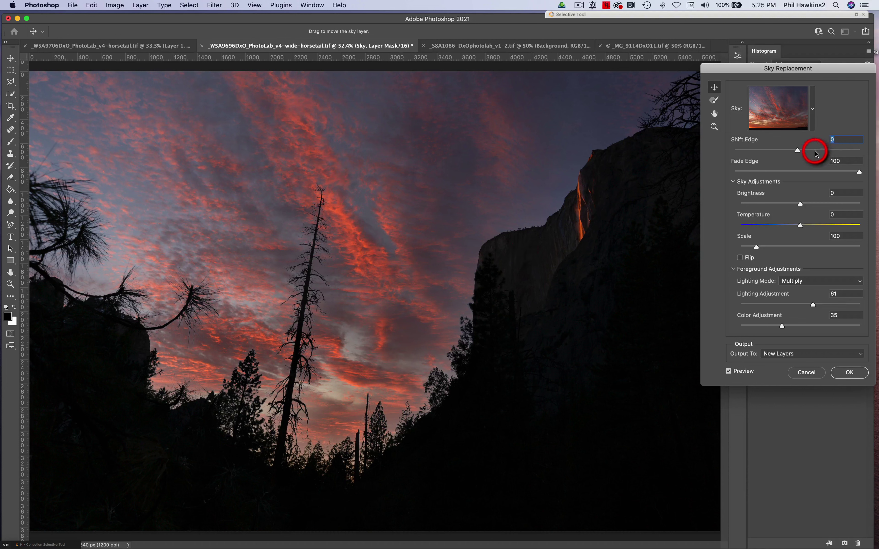
left_click_drag(798, 149, 822, 151)
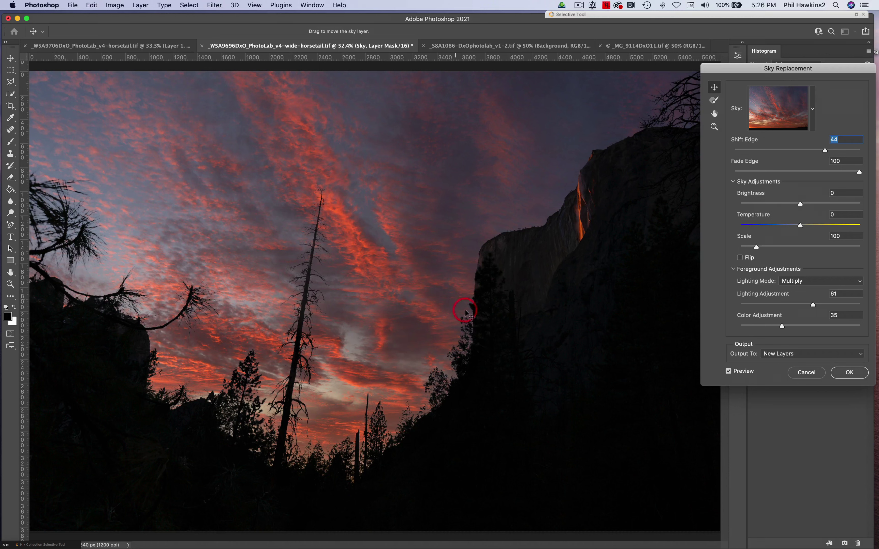
left_click_drag(457, 339, 374, 440)
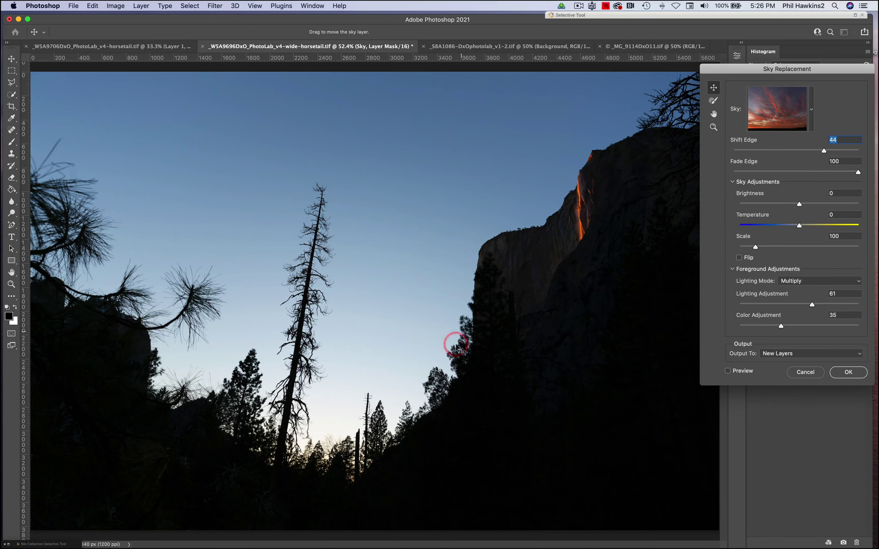
Turn the sky preview back on and zoom to 100% on the bottom treeline
left_click(728, 371)
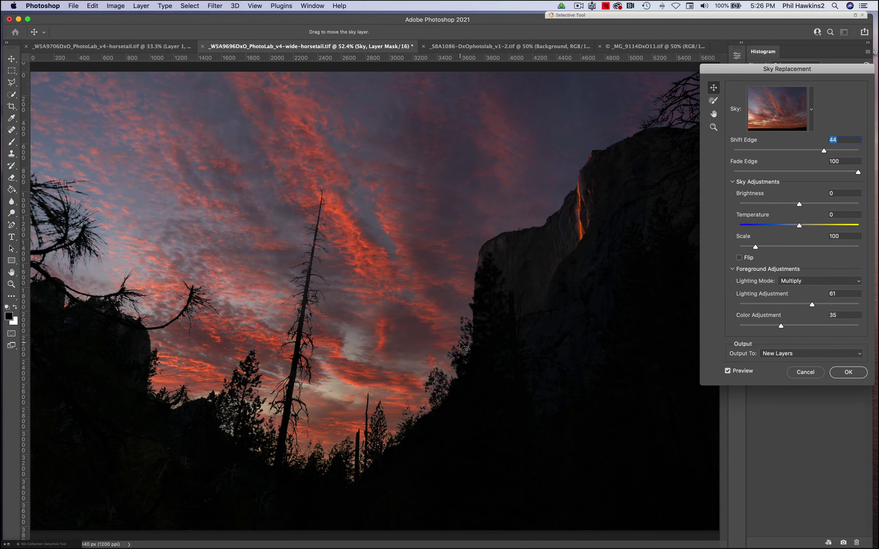
key("super+1")
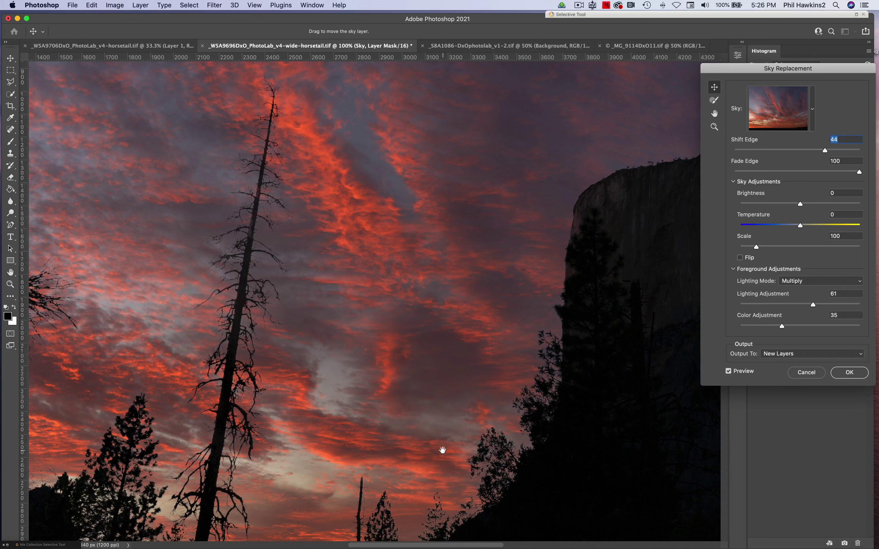
left_click_drag(443, 449, 463, 183)
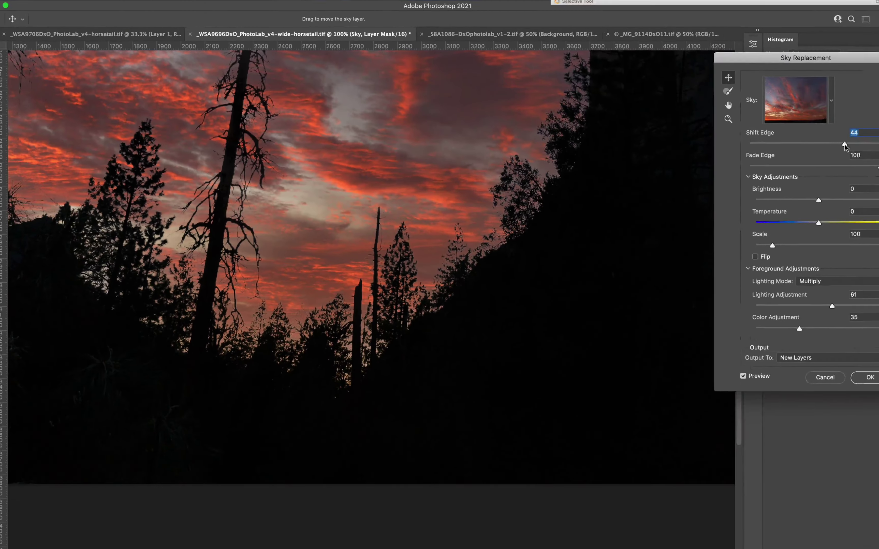
Set Fade Edge to 75 and adjust Shift Edge, ending at 72
left_click(831, 171)
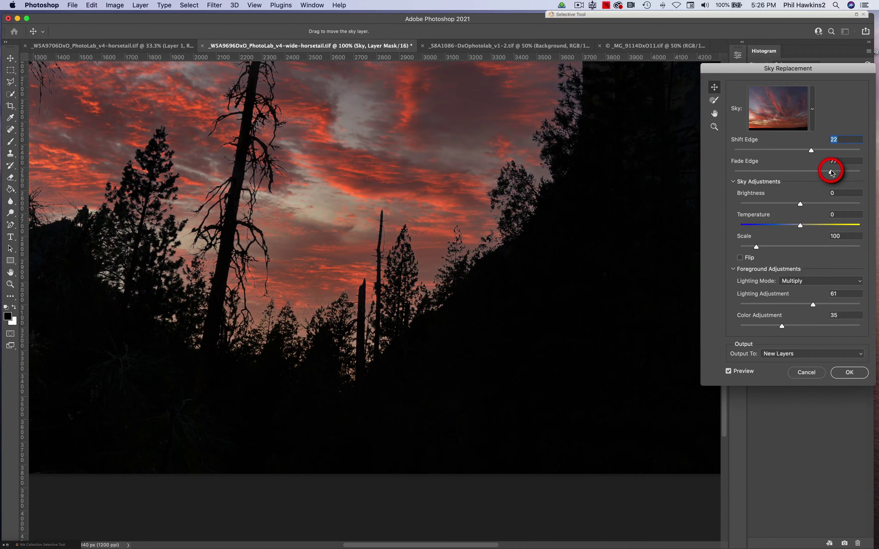
left_click_drag(831, 172, 818, 149)
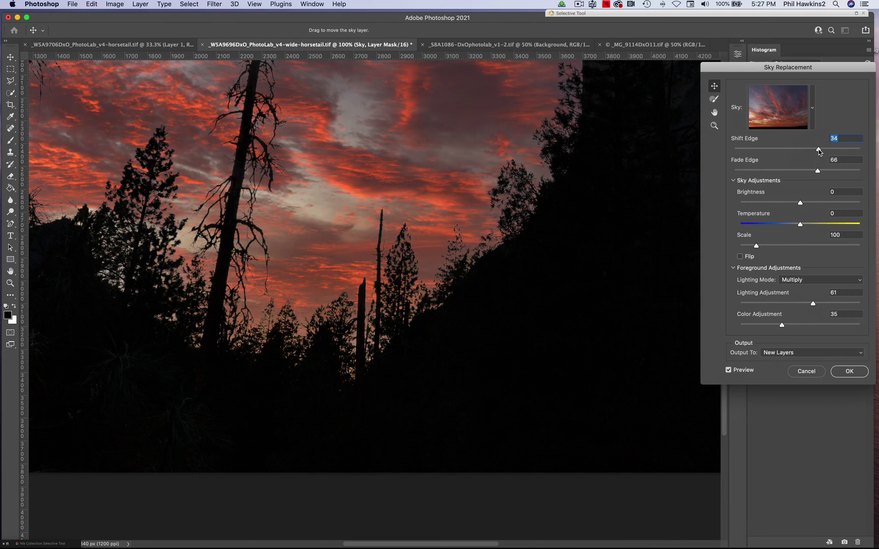
left_click(511, 192)
scroll(285, 241, "left", 10)
scroll(570, 364, "left", 10)
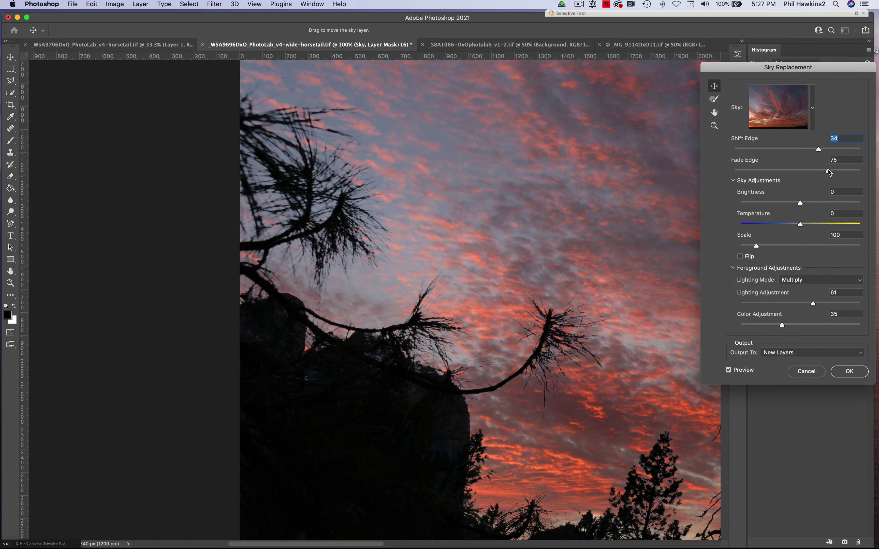
left_click(843, 149)
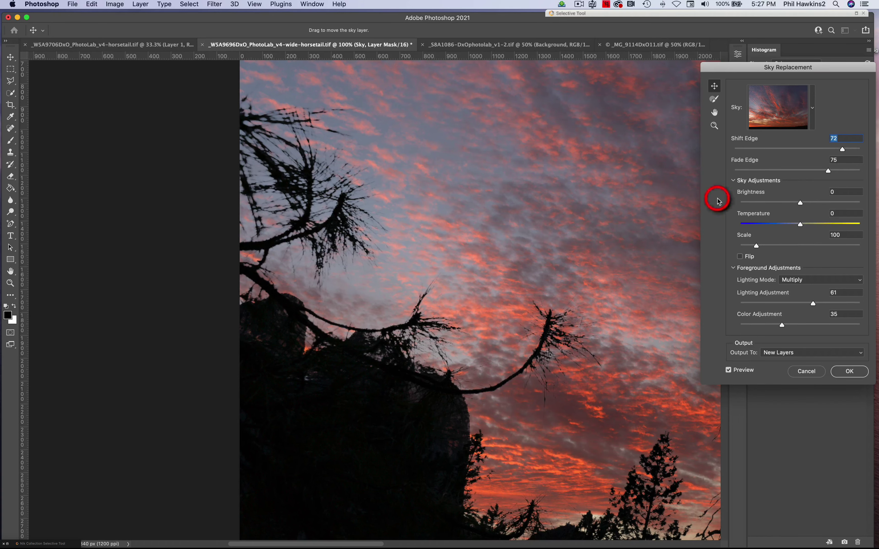
Try Shift Edge at -22, 29 and 51 with the whole image fitted in view
scroll(442, 254, "right", 2)
scroll(442, 254, "down", 2)
scroll(222, 70, "right", 10)
scroll(223, 71, "down", 5)
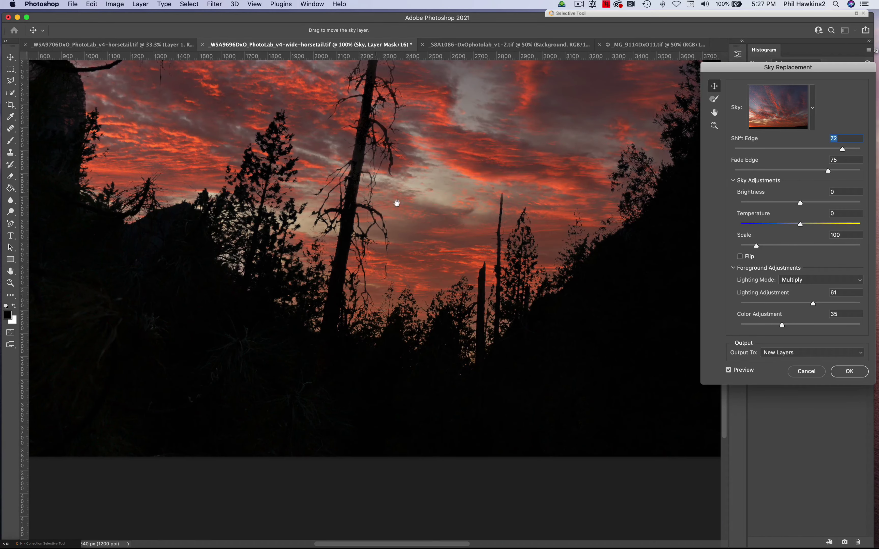
left_click(518, 224)
left_click_drag(842, 149, 785, 151)
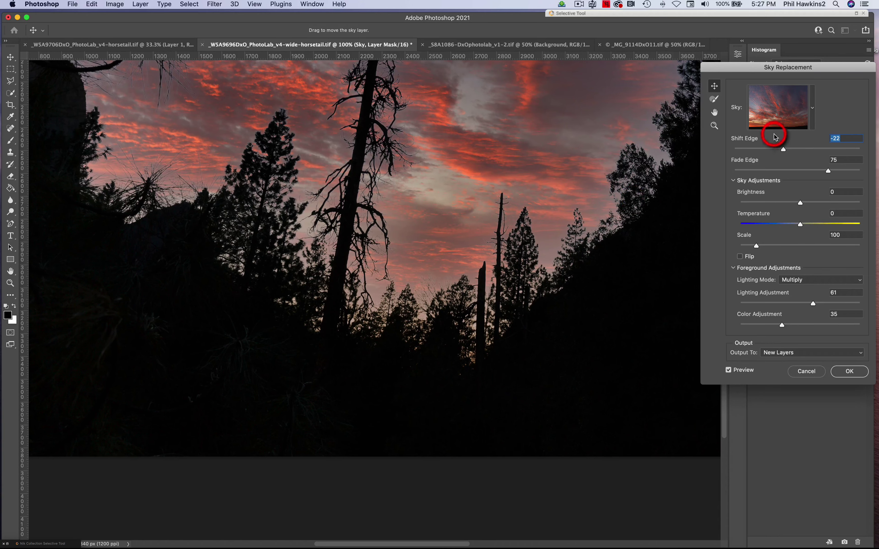
key("super+0")
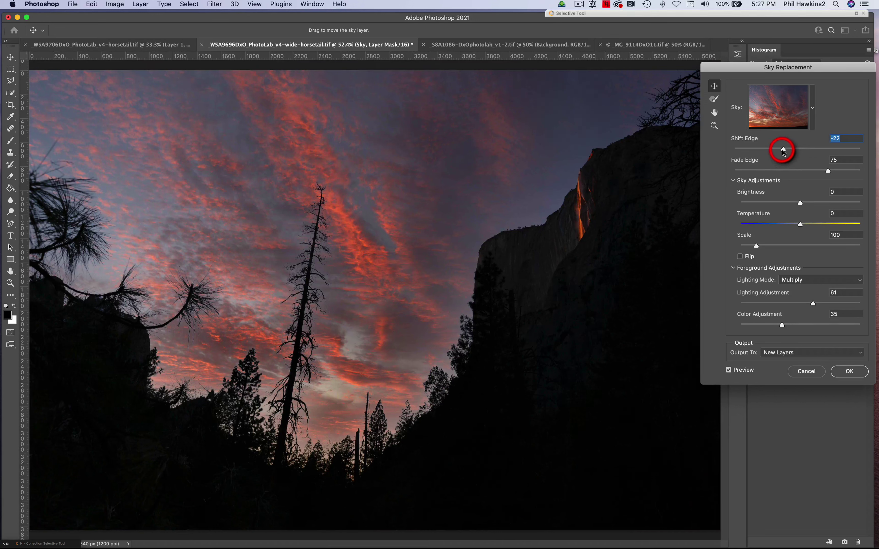
left_click_drag(782, 149, 814, 149)
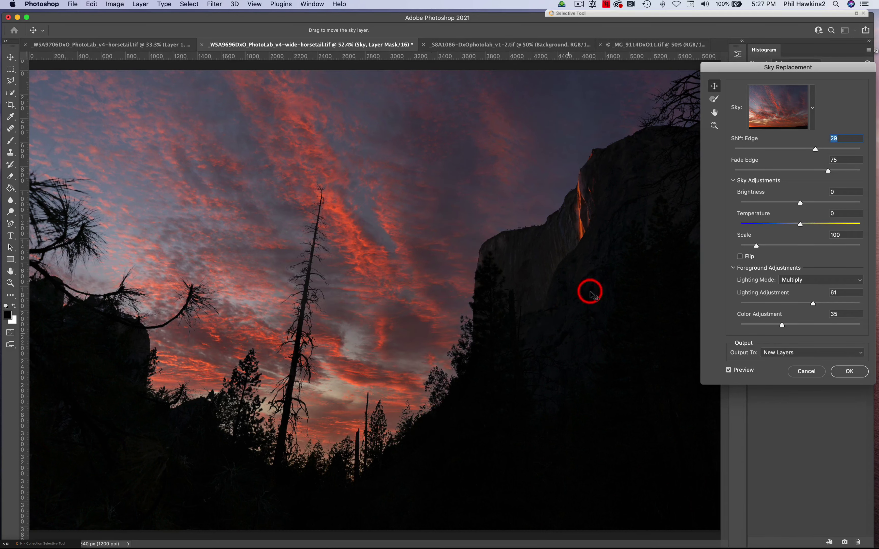
left_click_drag(815, 149, 829, 148)
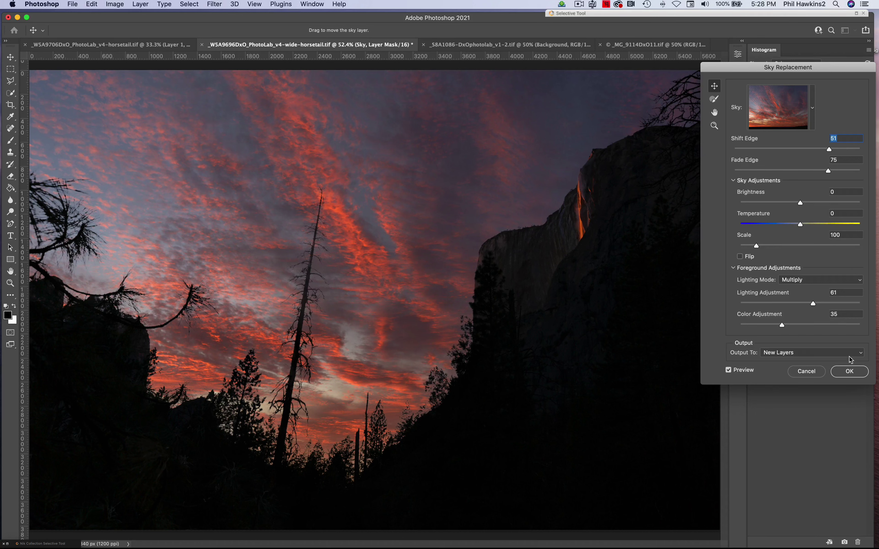
Cancel the wide image's sky change and open Sky Replacement on the vertical horsetail fall photo
left_click(806, 371)
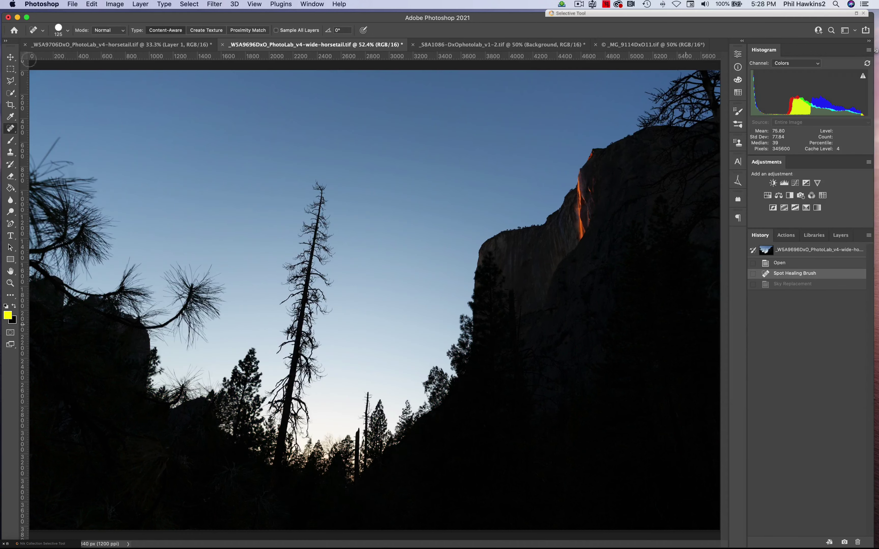
left_click(113, 46)
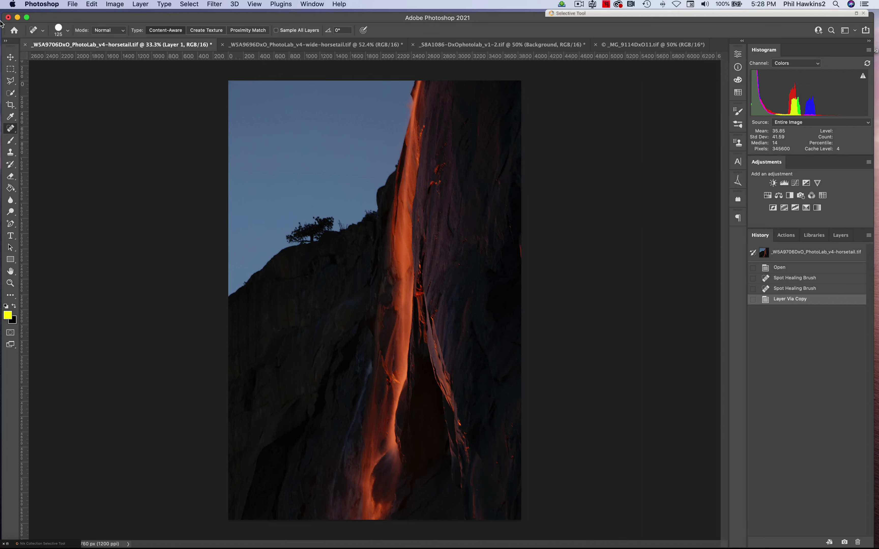
left_click(91, 4)
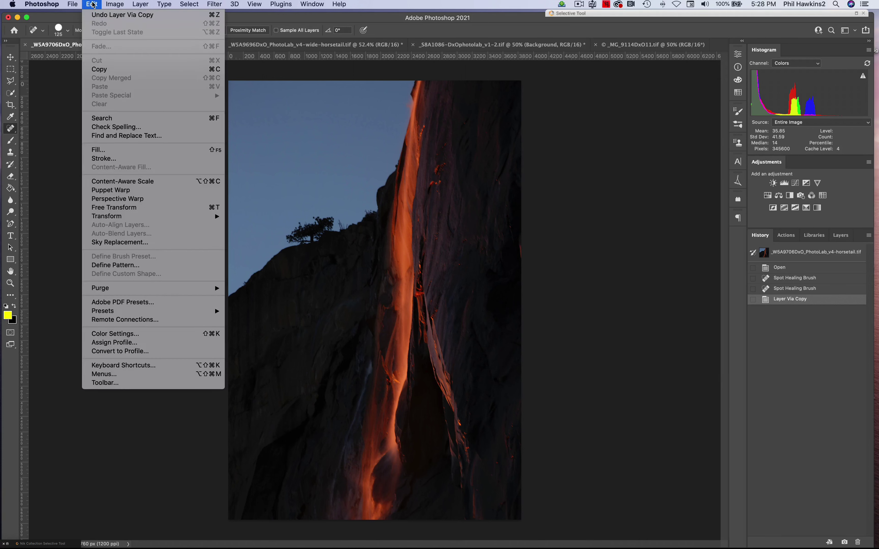
left_click(95, 242)
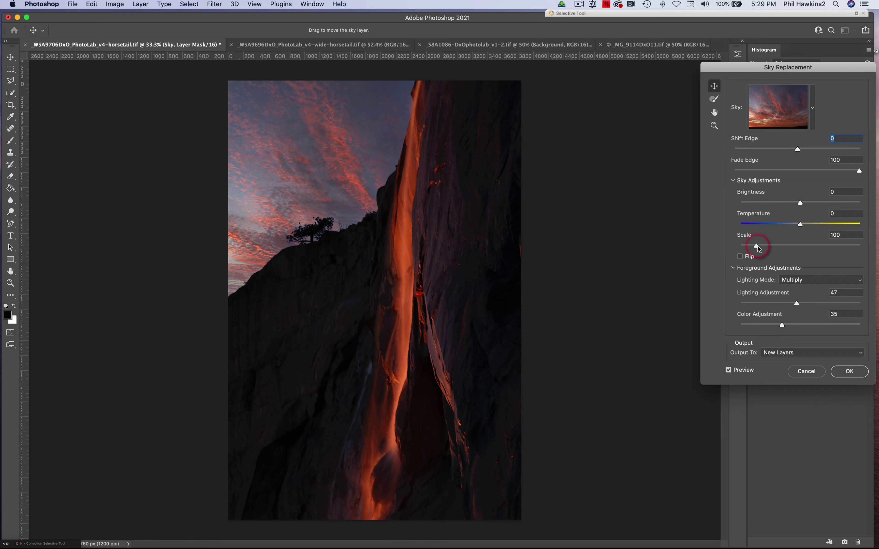
Scale the sunset sky to 214, move it up and right, and set Shift Edge to 72
left_click_drag(758, 246, 797, 246)
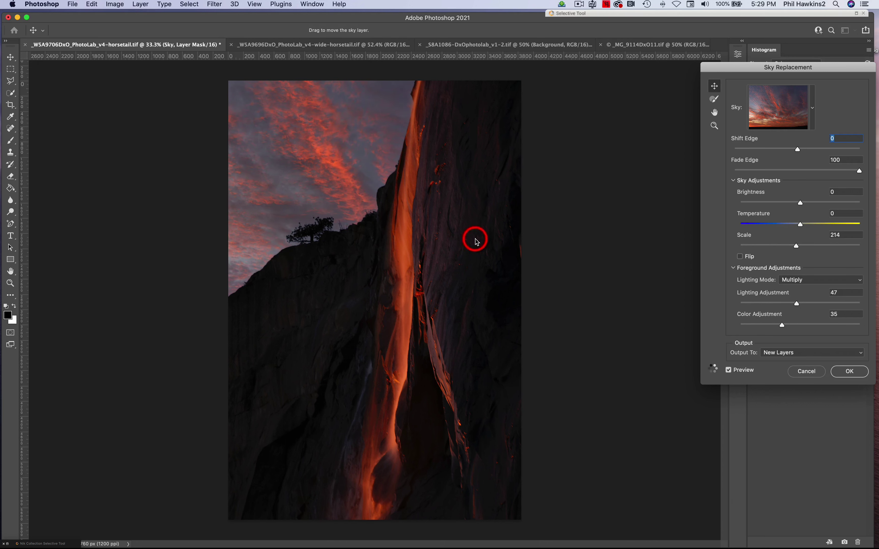
left_click_drag(294, 143, 319, 104)
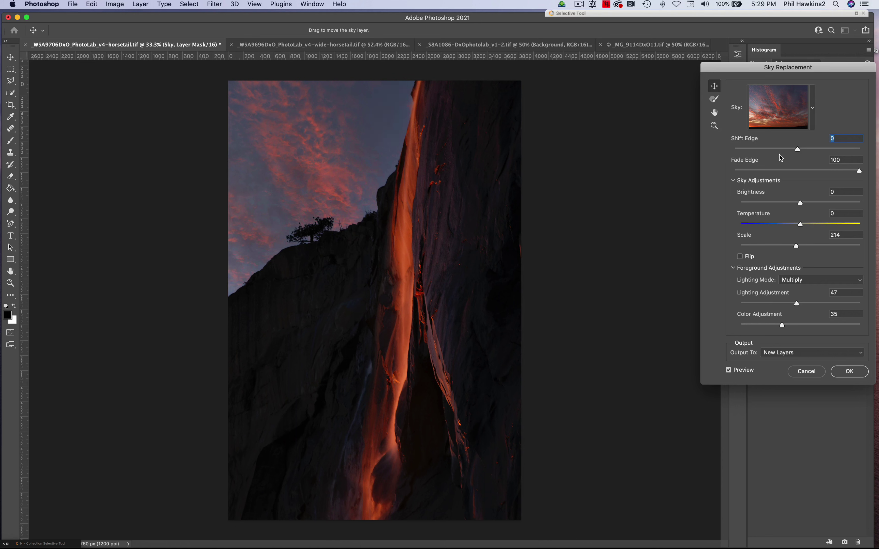
left_click_drag(797, 149, 843, 150)
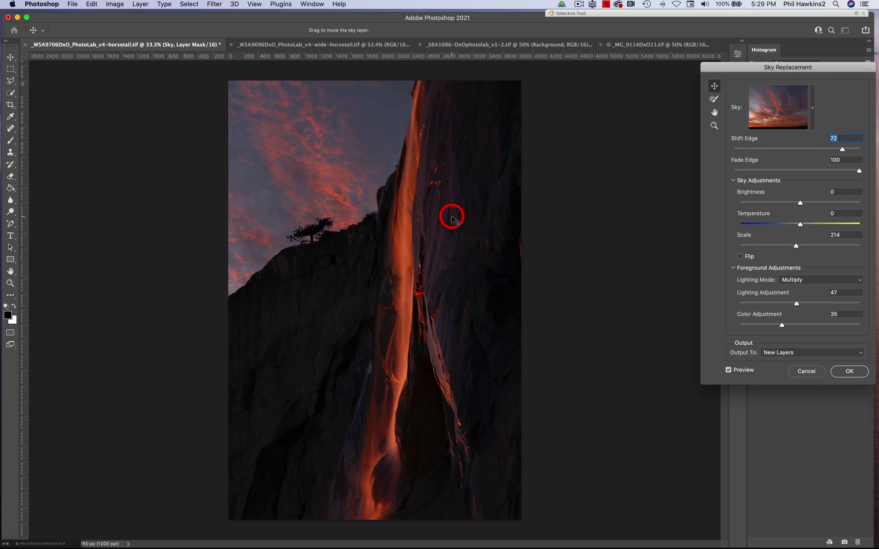
Inspect the ridge-top tree at 100% and set Shift Edge 30 and Fade Edge 25
key("super+1")
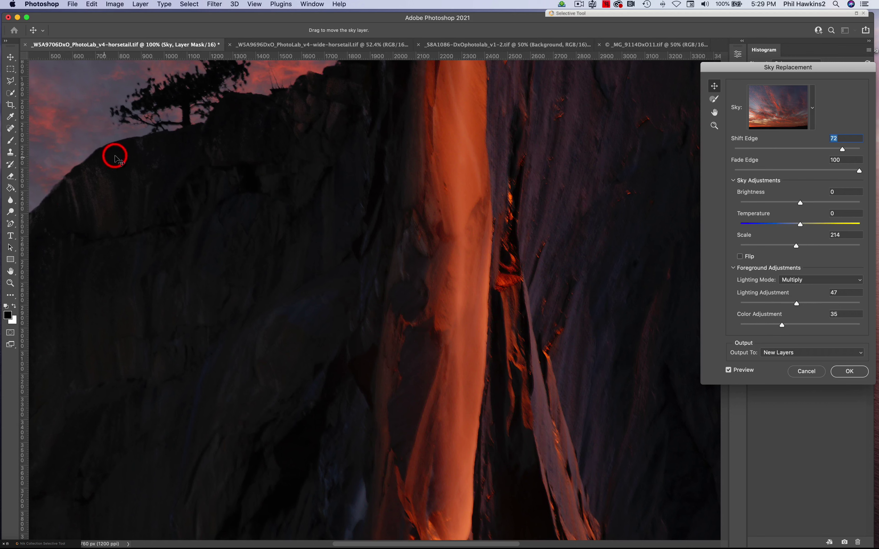
left_click_drag(191, 156, 297, 307)
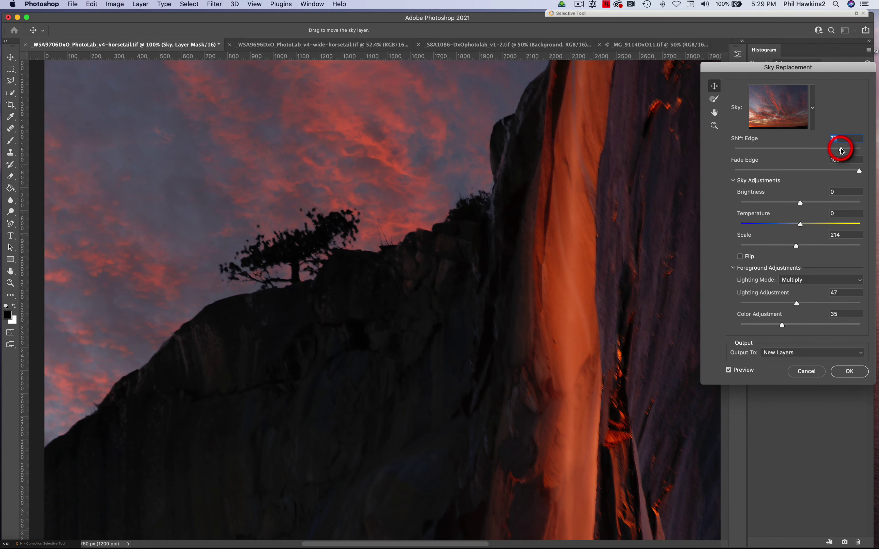
left_click_drag(841, 149, 805, 150)
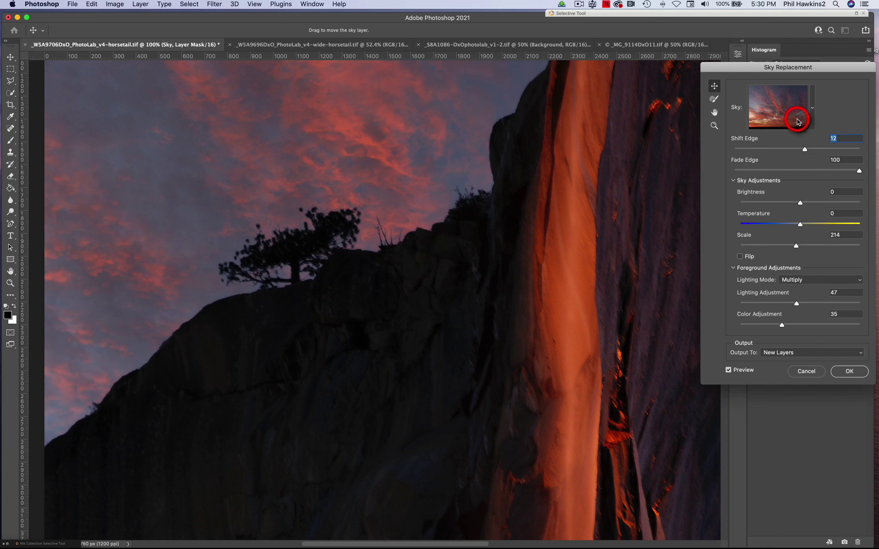
mouse_move(859, 171)
left_mouse_down()
mouse_move(764, 170)
mouse_move(815, 149)
left_mouse_up()
left_click(443, 228)
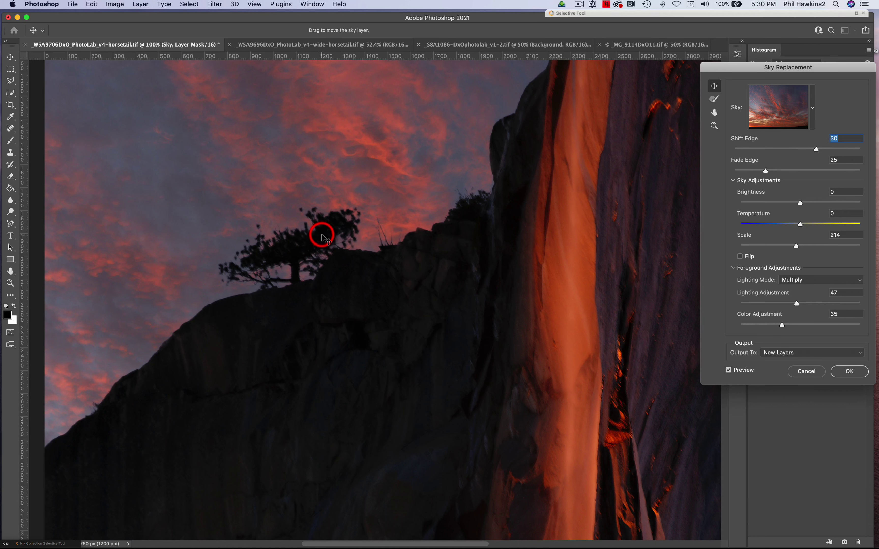
key("super+0")
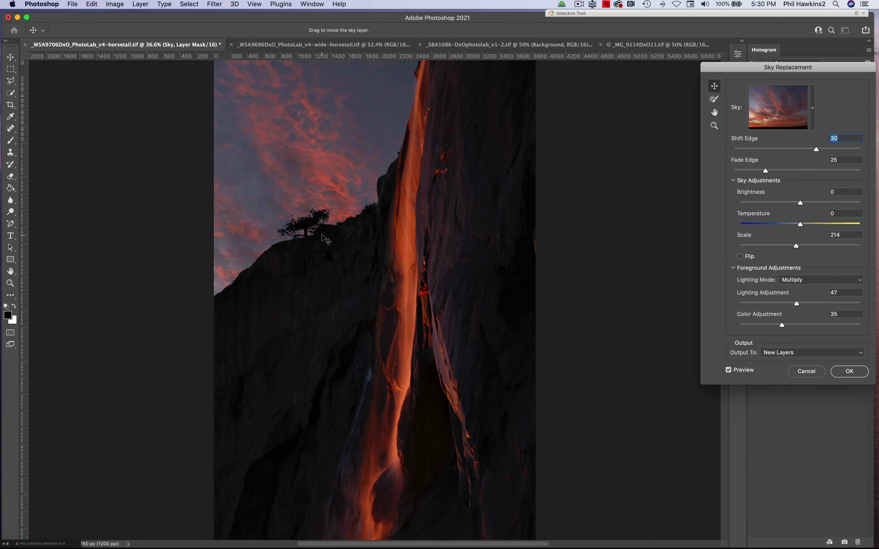